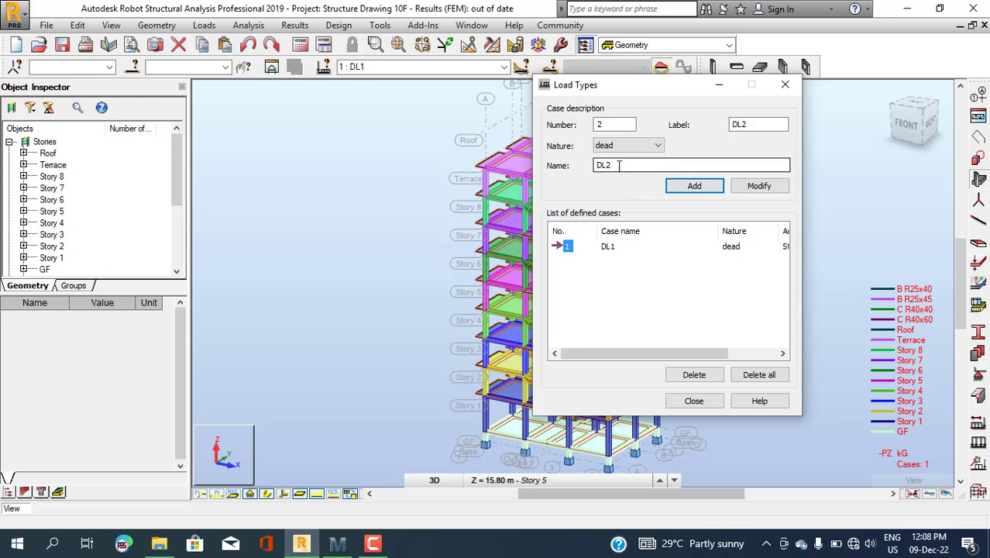
- Enter SW as both the name and the label in the load case description
drag(619, 165, 589, 173)
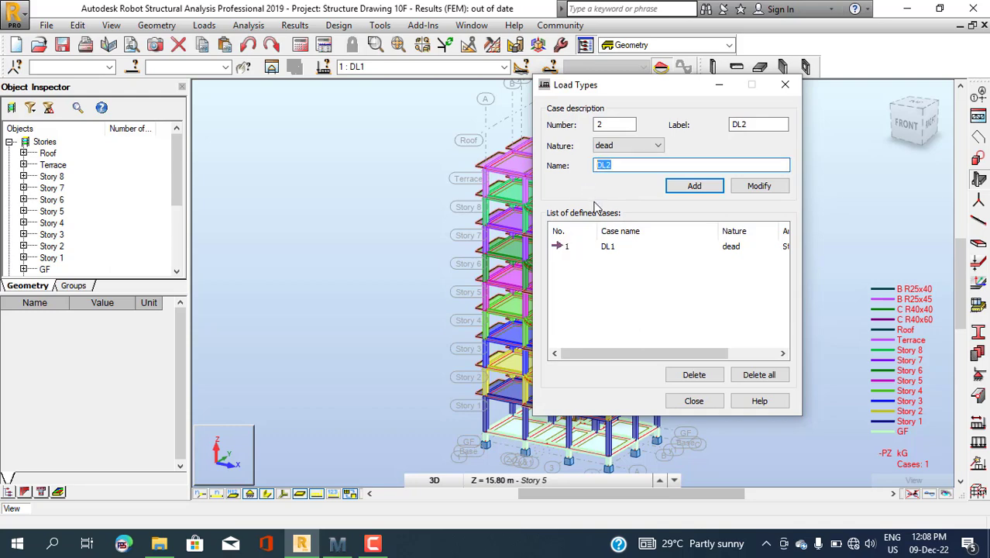
text(s)
key(BackSpace)
text(SW)
drag(632, 164, 510, 171)
key(ctrl+c)
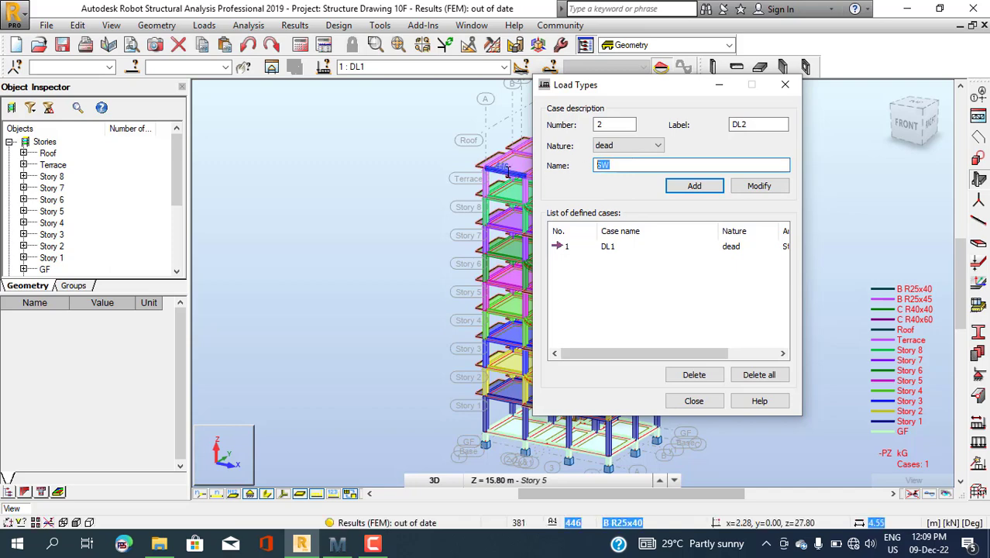
drag(758, 127, 712, 124)
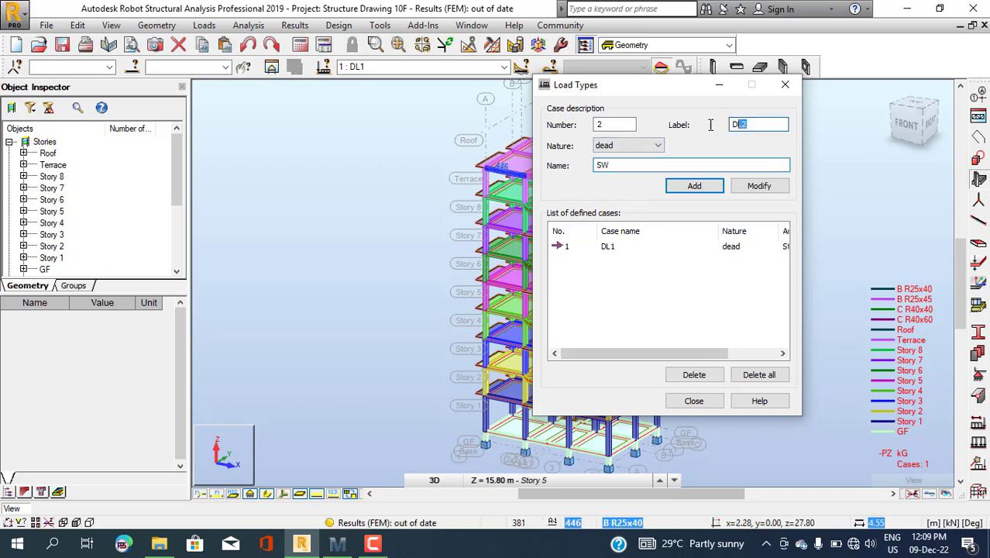
key(ctrl+v)
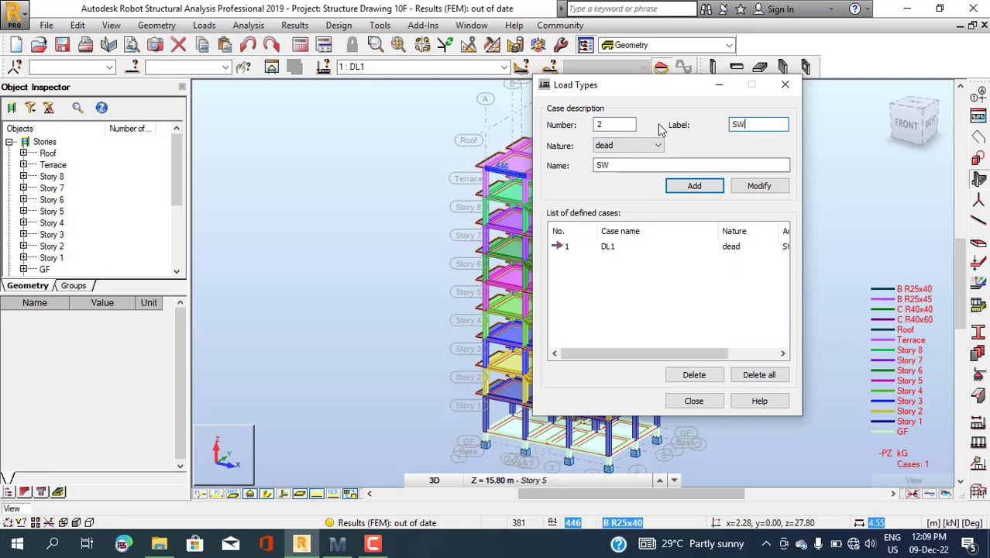
- Try to apply the SW name and label to the existing DL1 load case
click(771, 191)
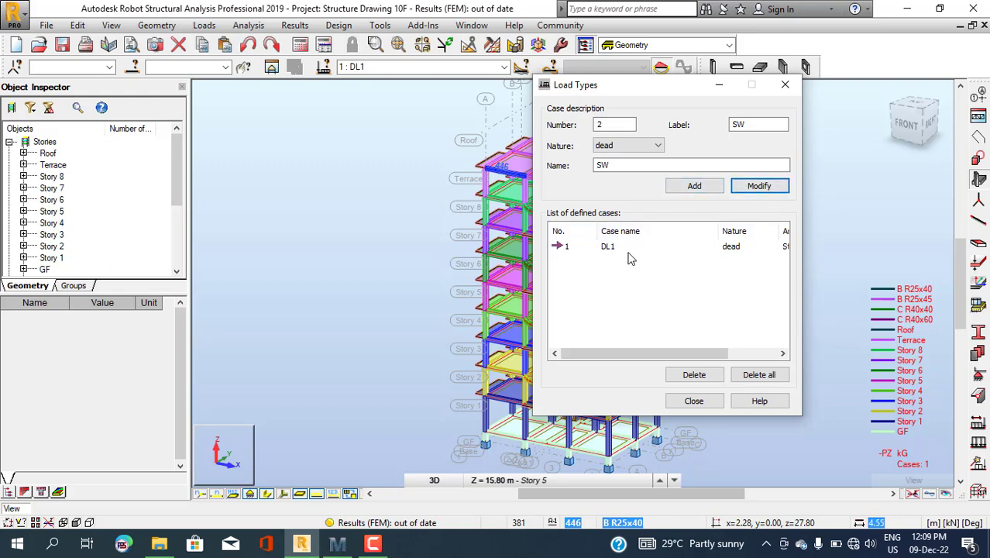
click(566, 248)
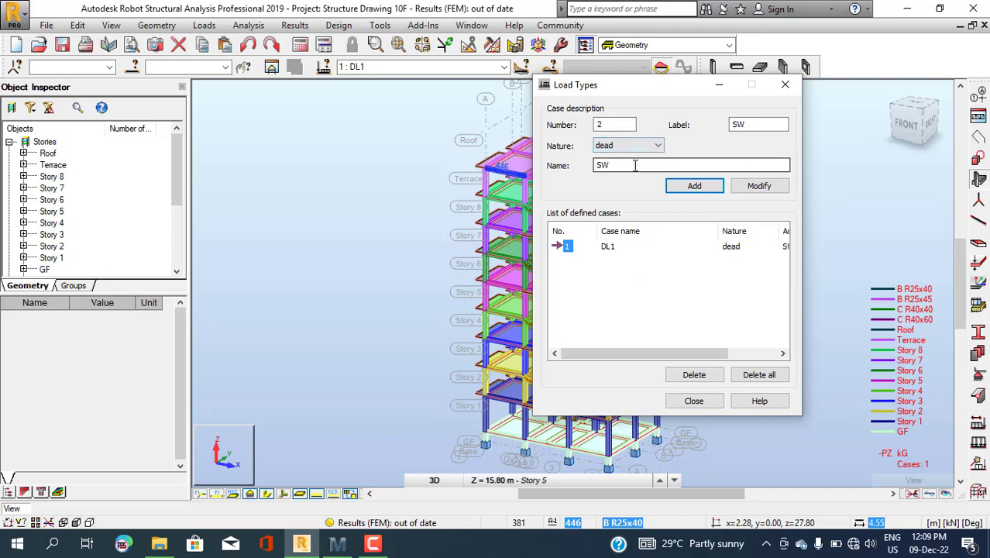
click(760, 187)
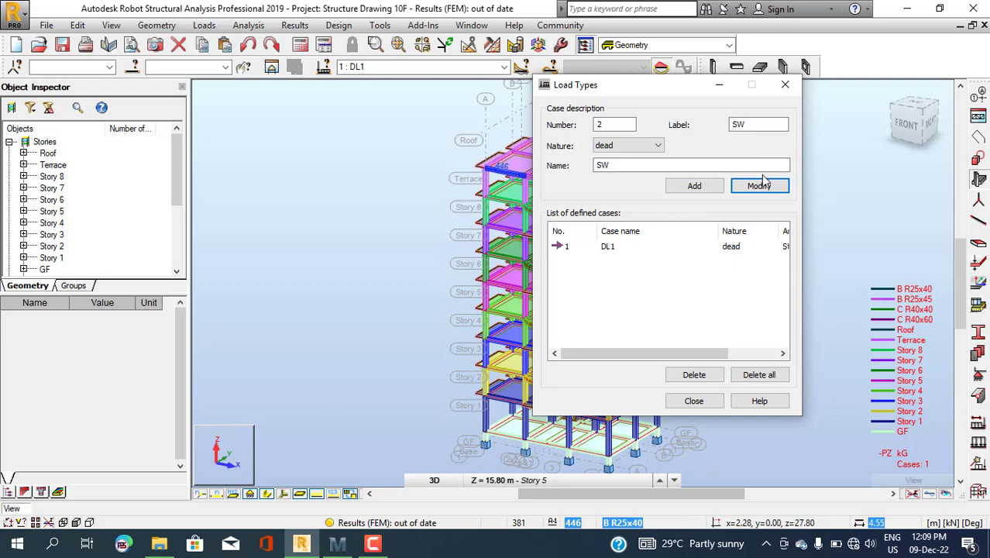
click(756, 187)
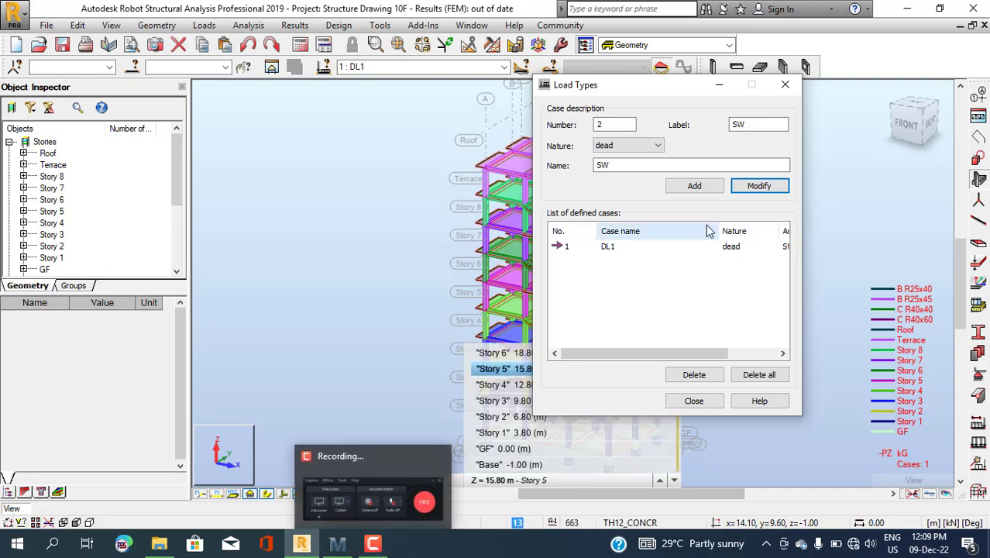
click(565, 246)
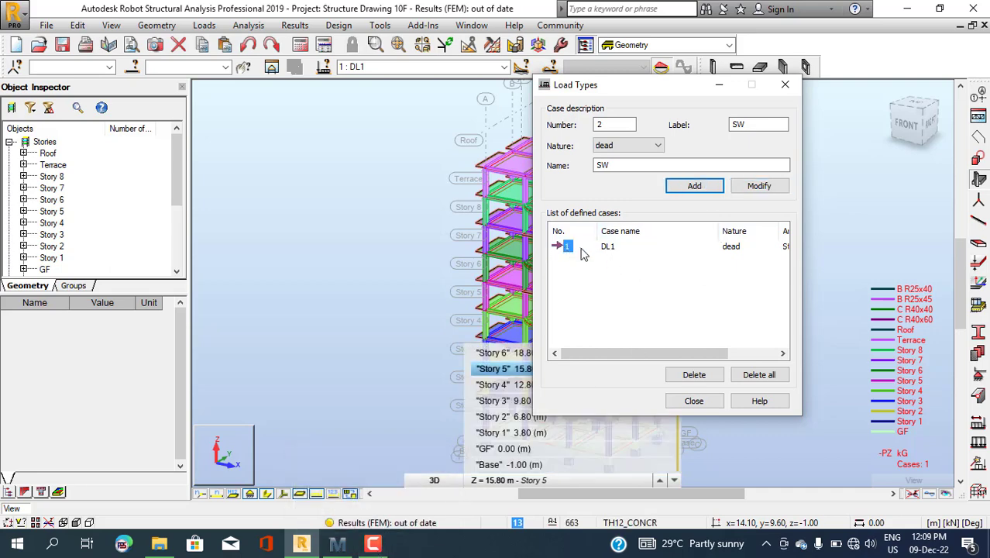
click(759, 186)
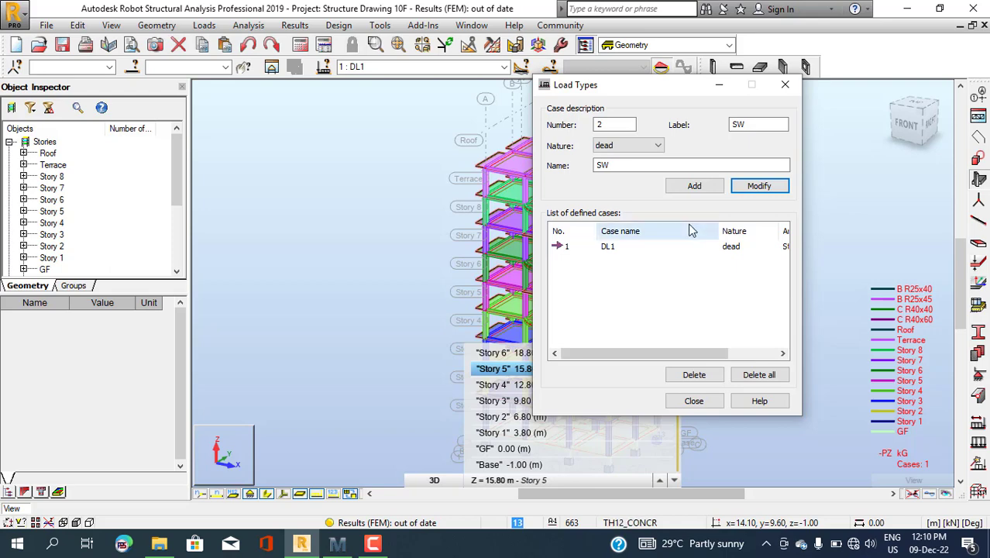
- Load the DL1 case's data for editing and change its name and label to SW
click(622, 246)
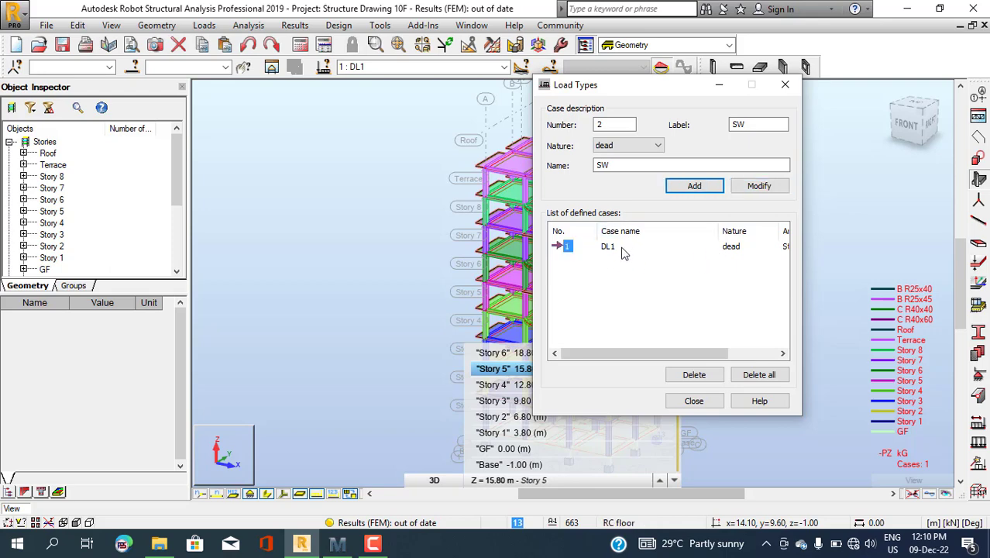
click(623, 247)
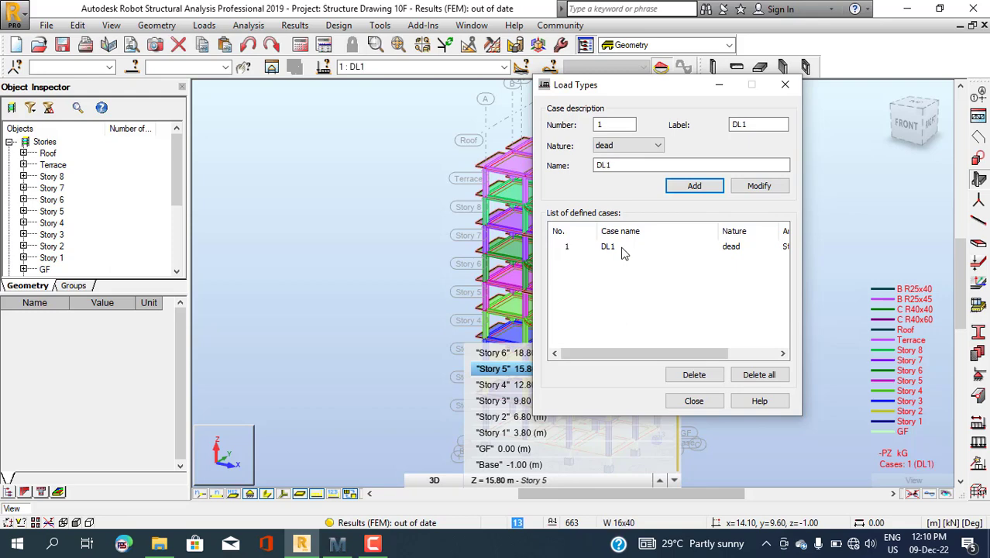
click(570, 248)
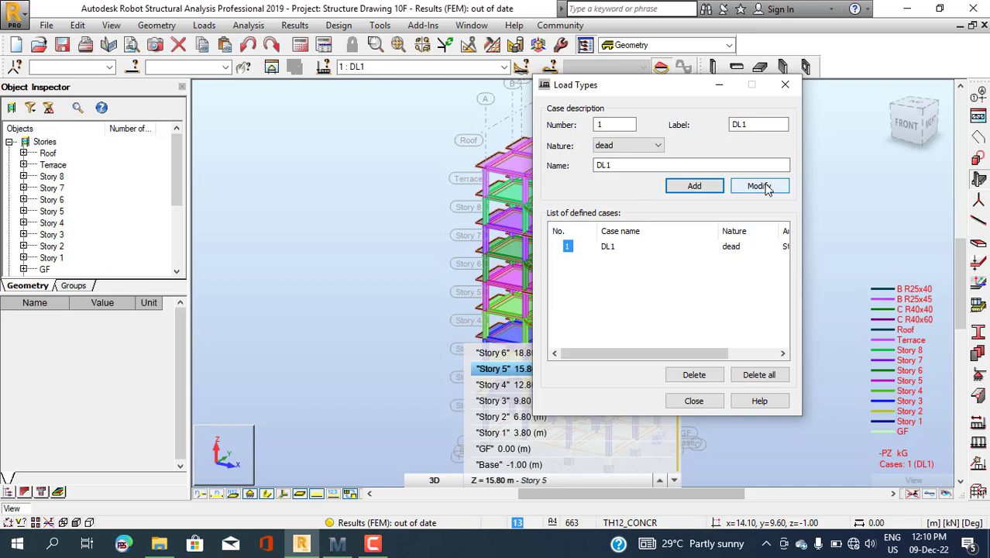
click(624, 164)
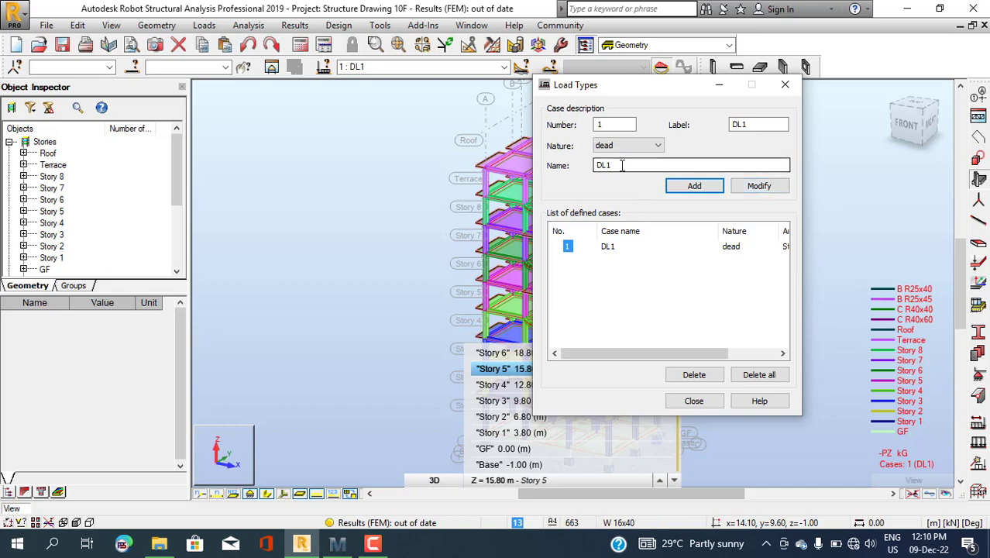
drag(622, 165, 574, 166)
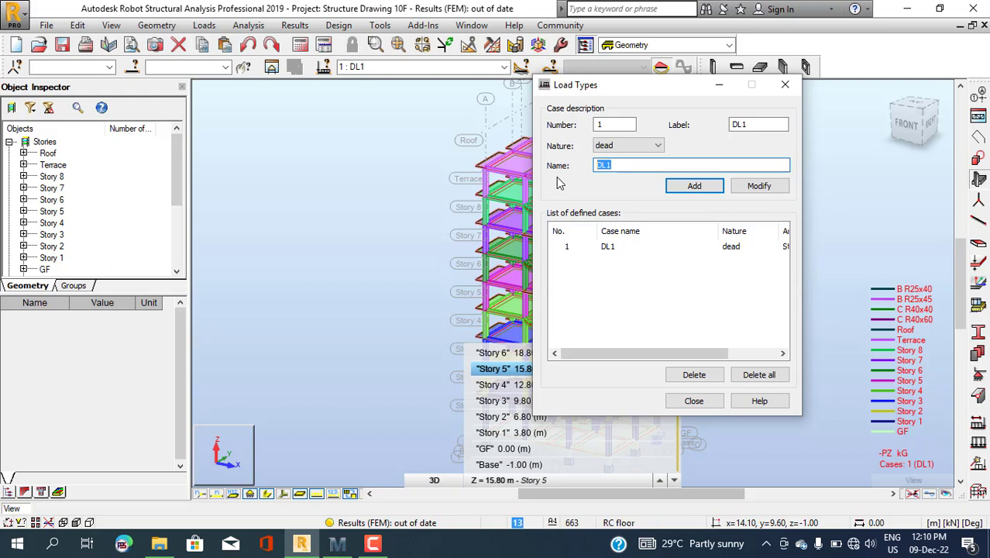
text(SW)
click(750, 124)
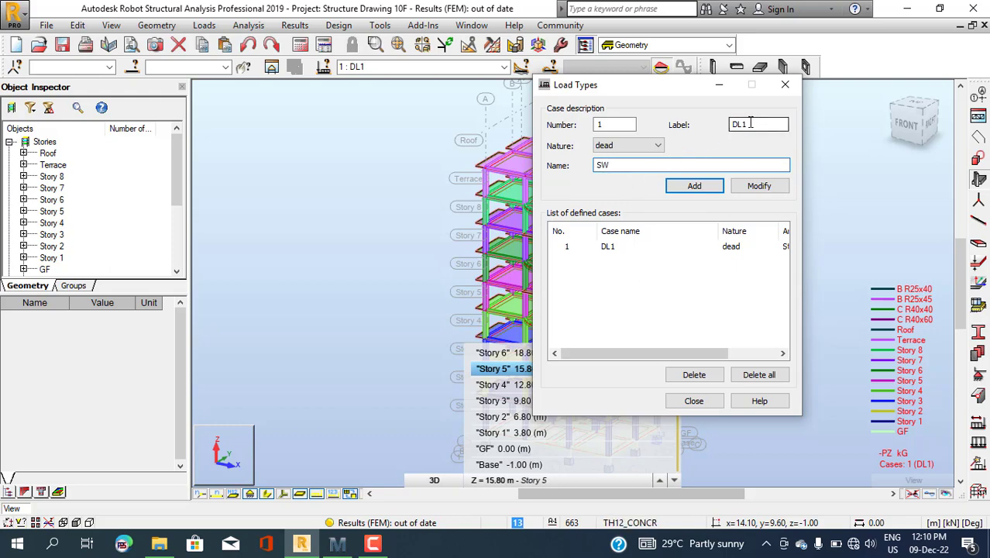
drag(750, 124, 729, 125)
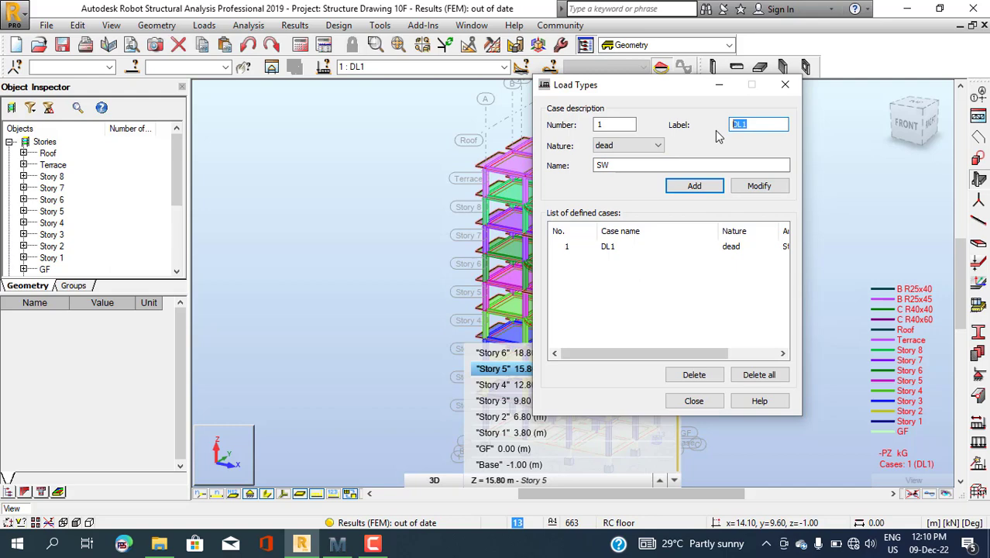
text(SW)
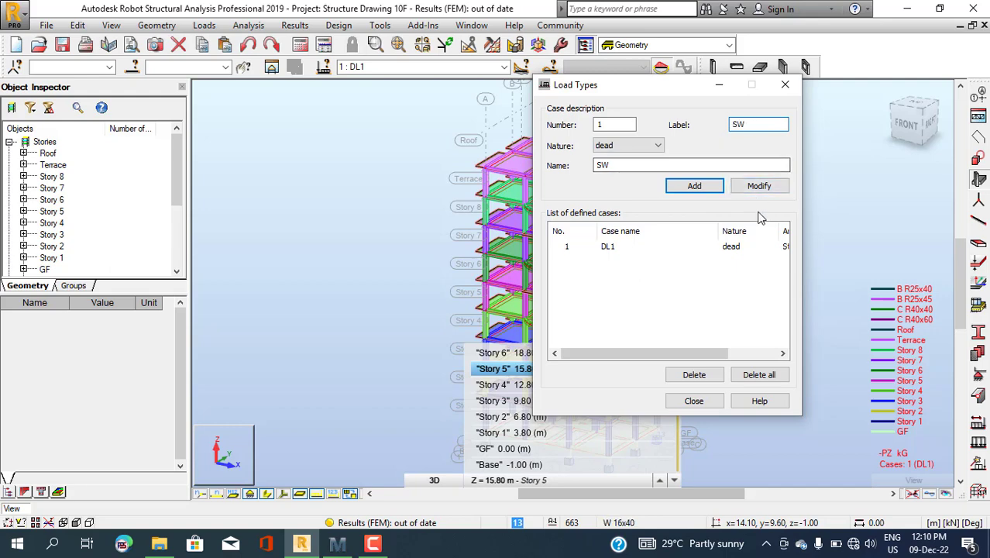
click(764, 189)
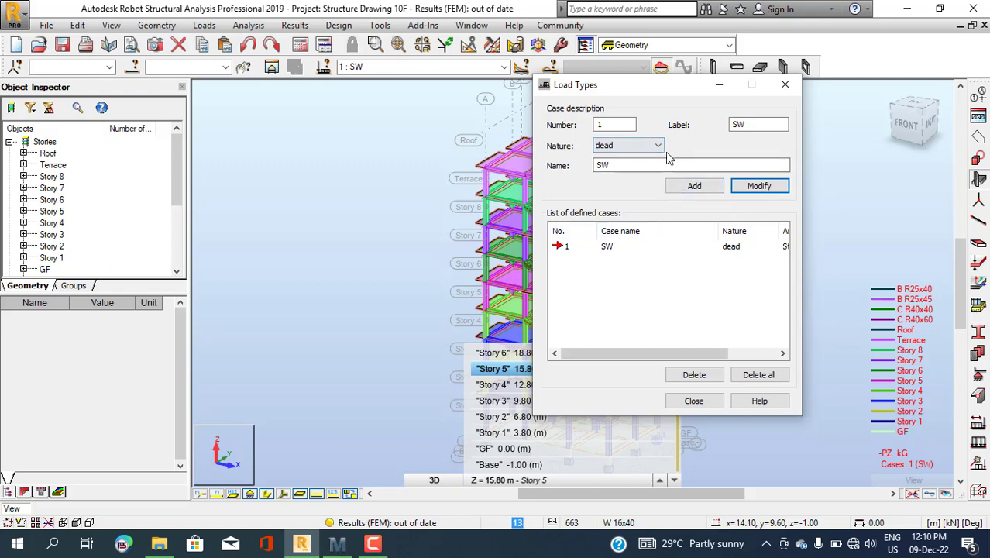
- Add a dead load case with the name and label SDL
click(629, 165)
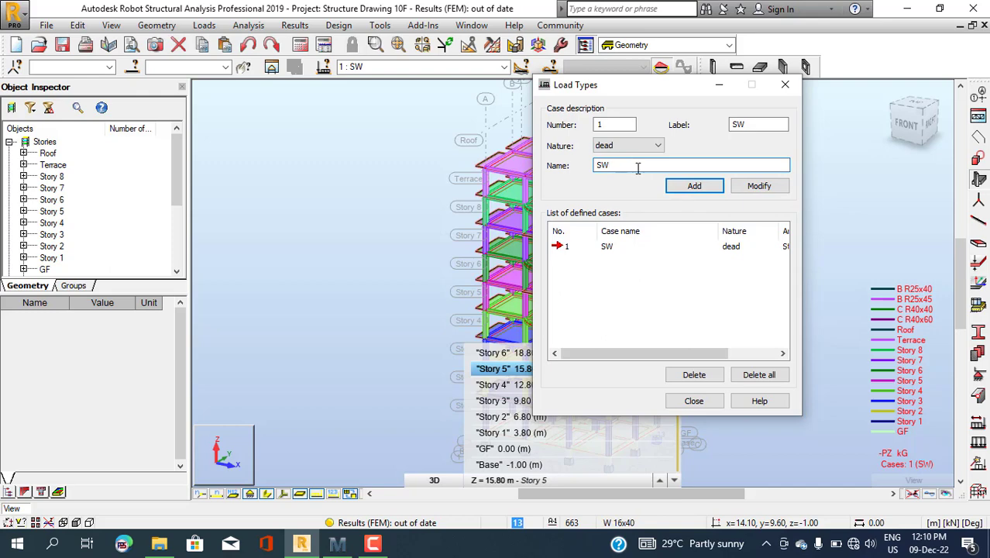
key(BackSpace)
text(SDL)
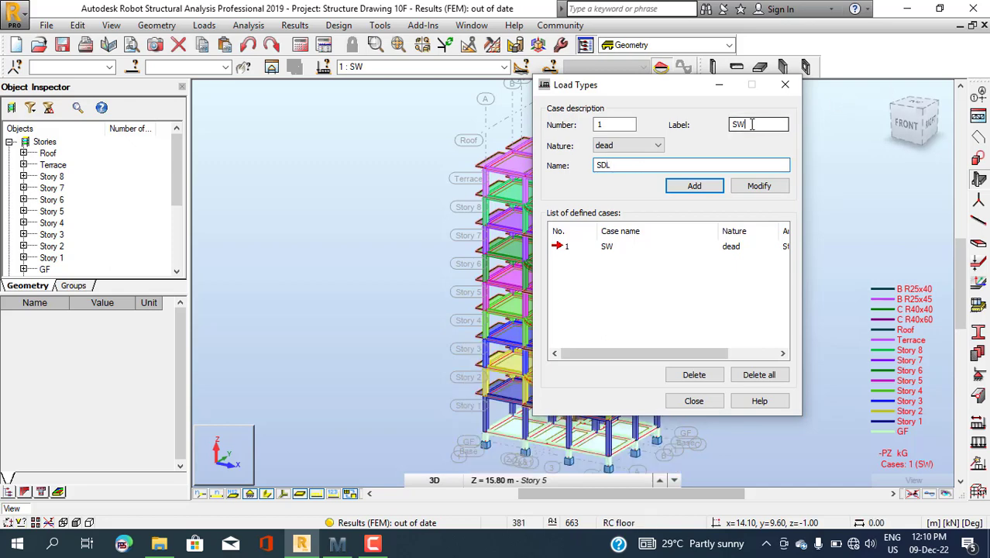
double_click(742, 125)
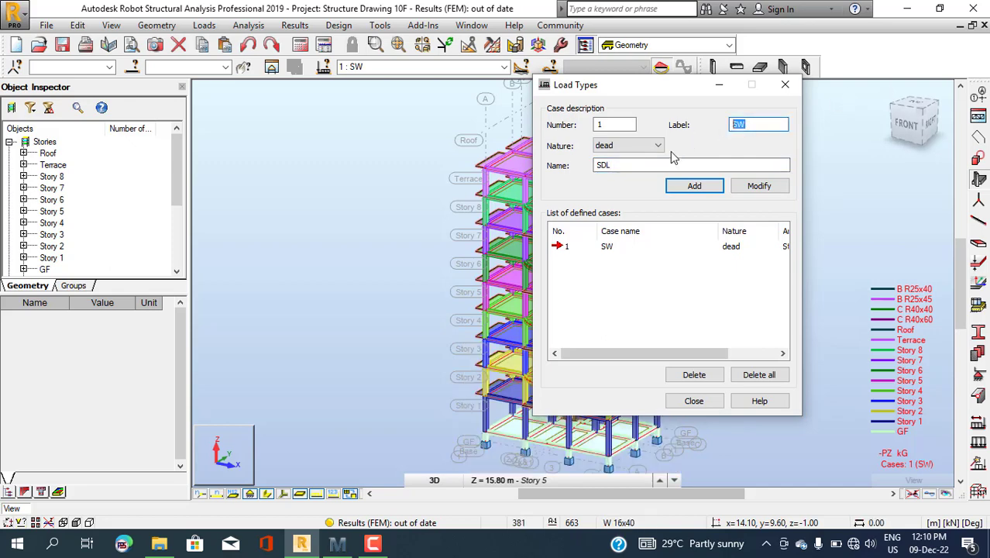
text(SDL)
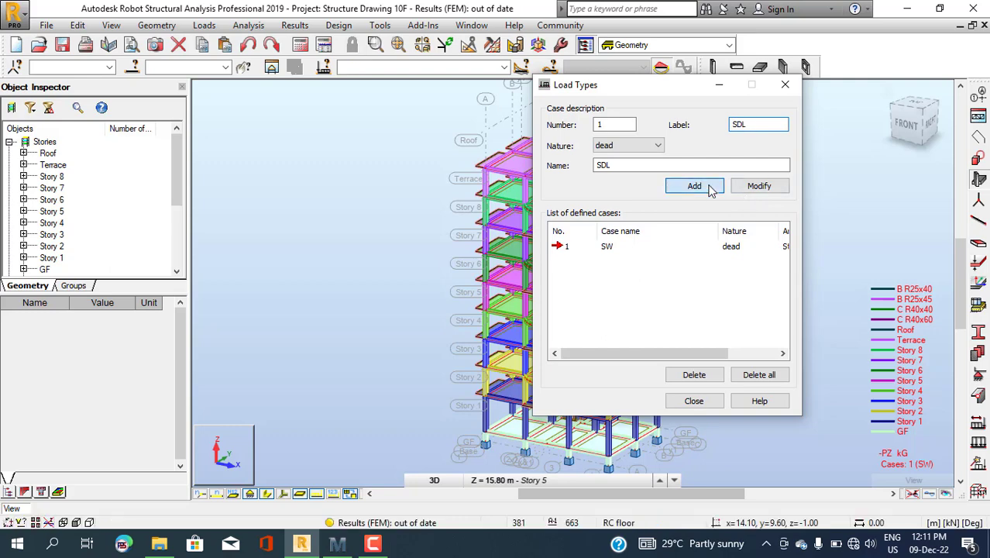
click(710, 189)
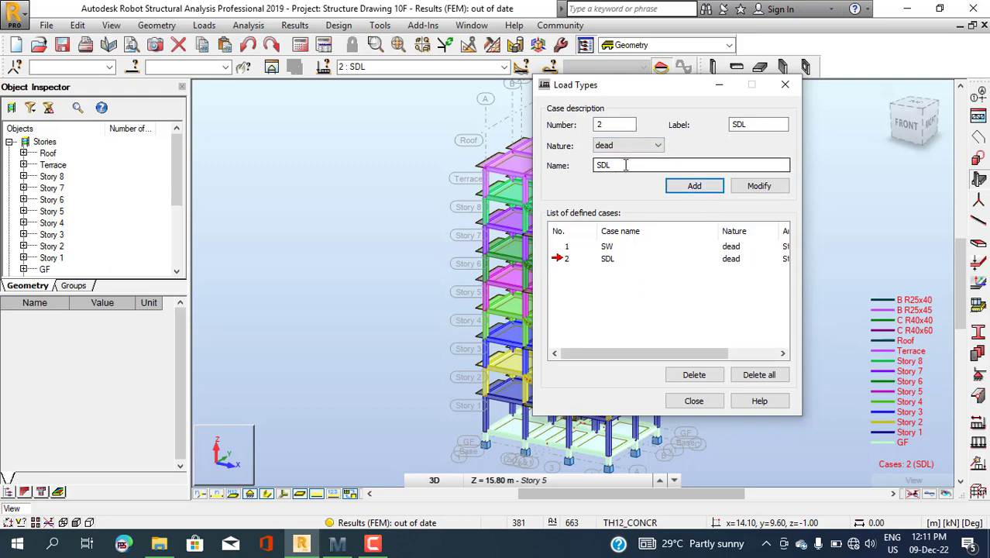
- Add another dead load case with the name and label Wall
click(626, 165)
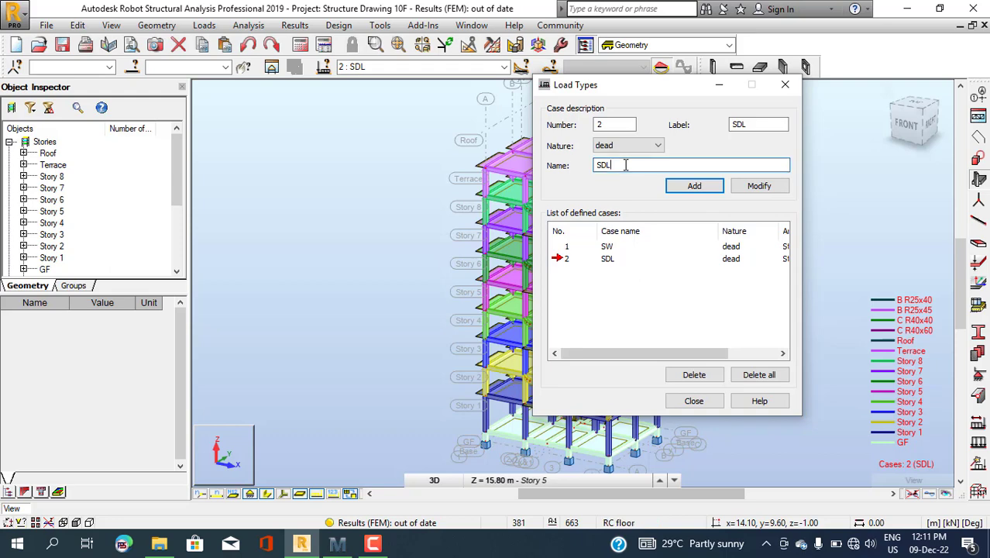
key(BackSpace)
key(BackSpace)
key(BackSpace)
text(w)
key(BackSpace)
text(Wall)
drag(620, 165, 571, 167)
key(ctrl+c)
drag(751, 124, 703, 126)
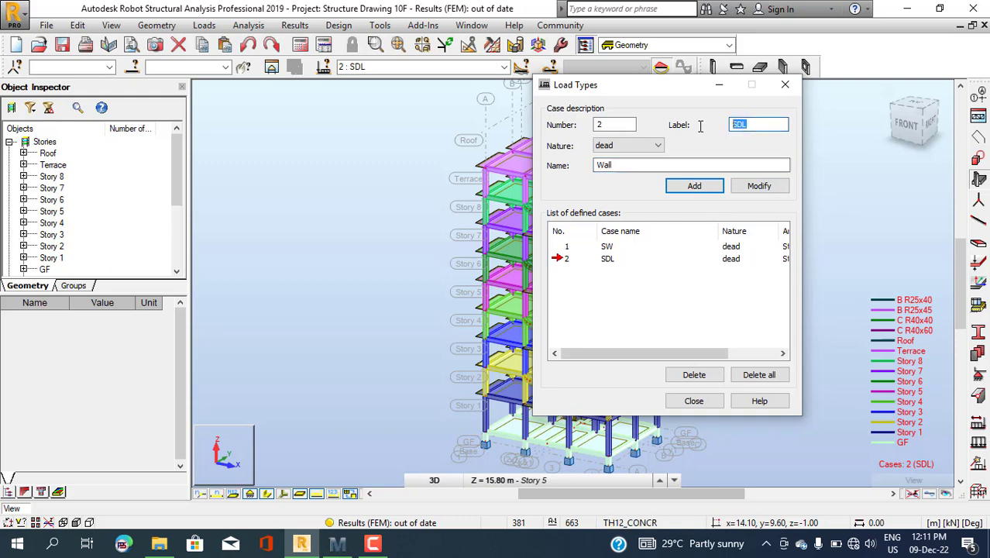
key(ctrl+v)
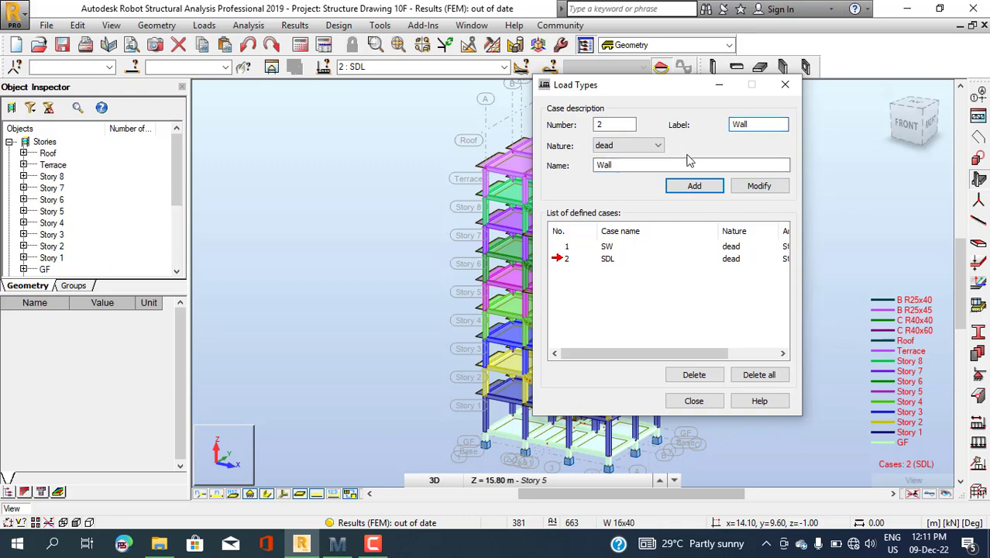
click(698, 187)
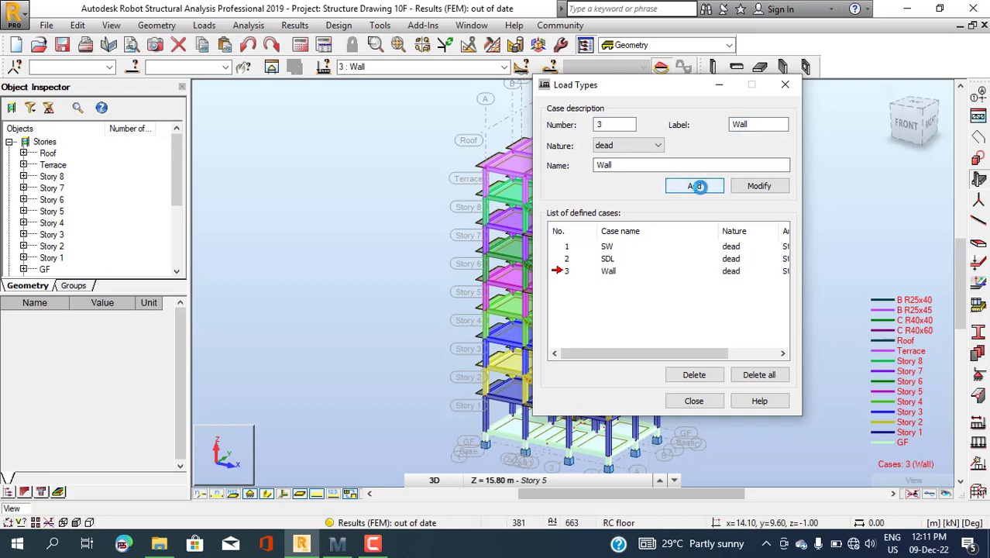
- Set the nature of the new load case to live and its name to LL on Floor
click(657, 147)
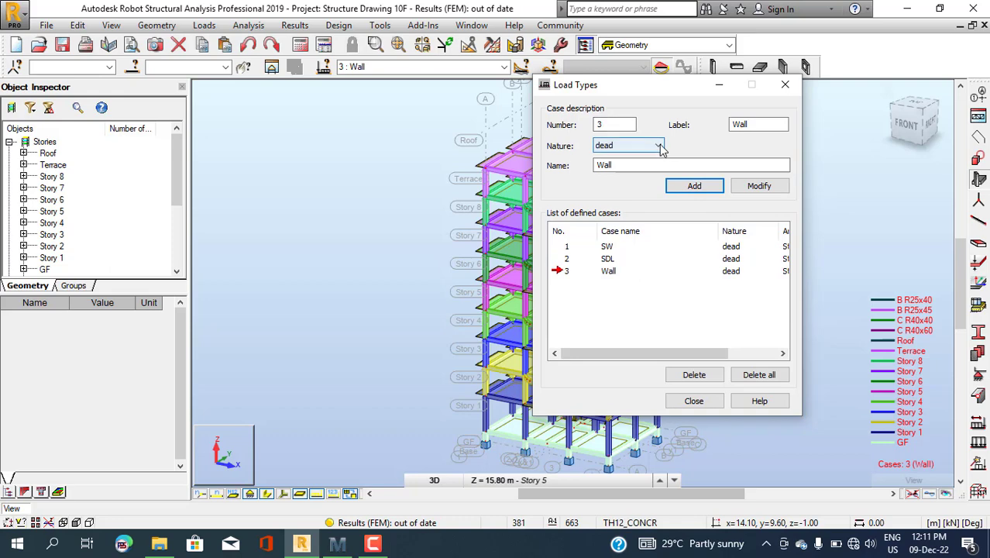
click(659, 147)
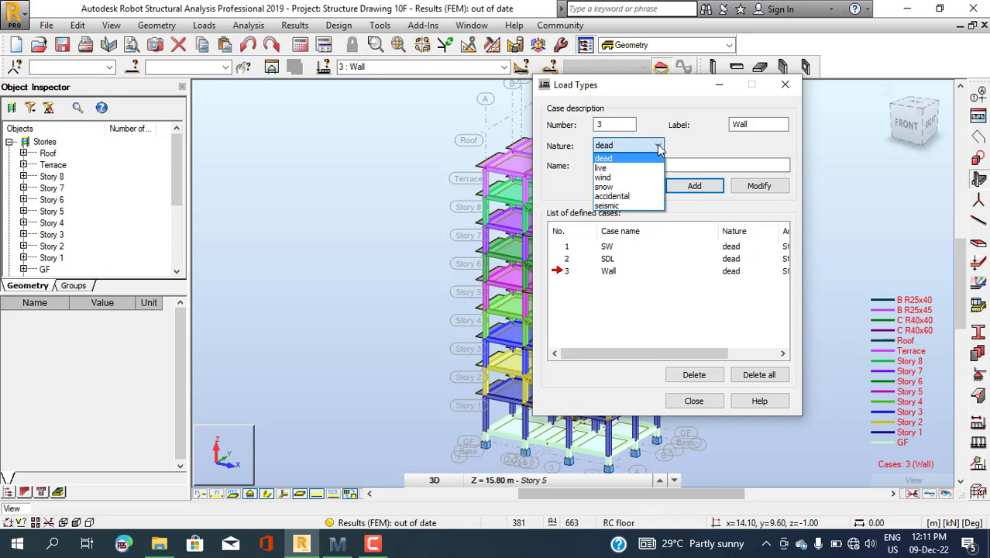
click(611, 169)
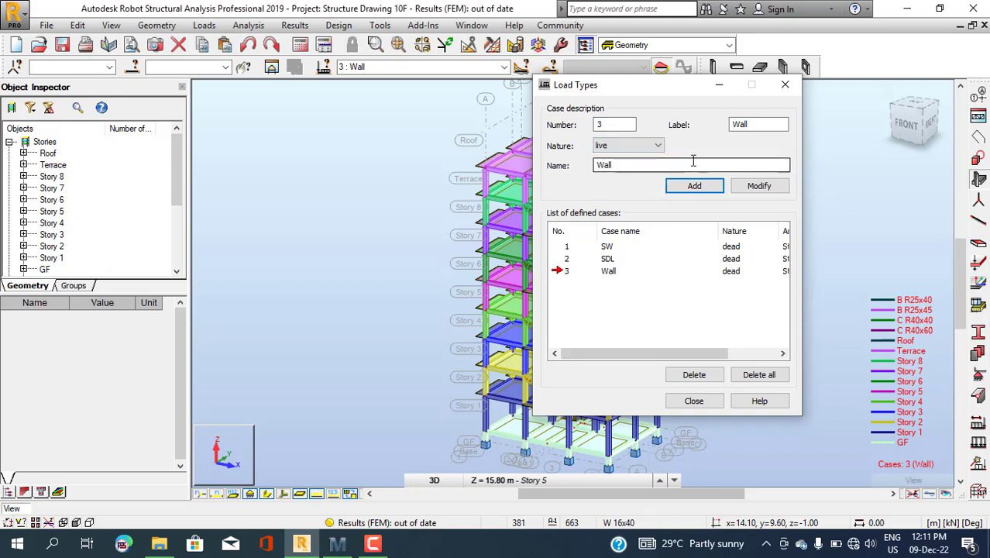
click(636, 161)
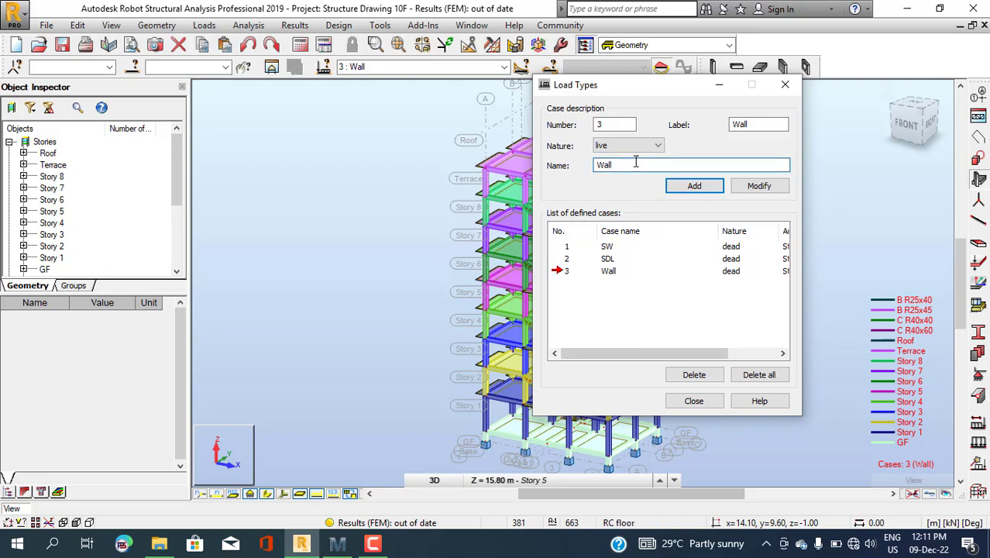
key(BackSpace)
key(BackSpace)
text(LL ON)
key(BackSpace)
key(BackSpace)
key(BackSpace)
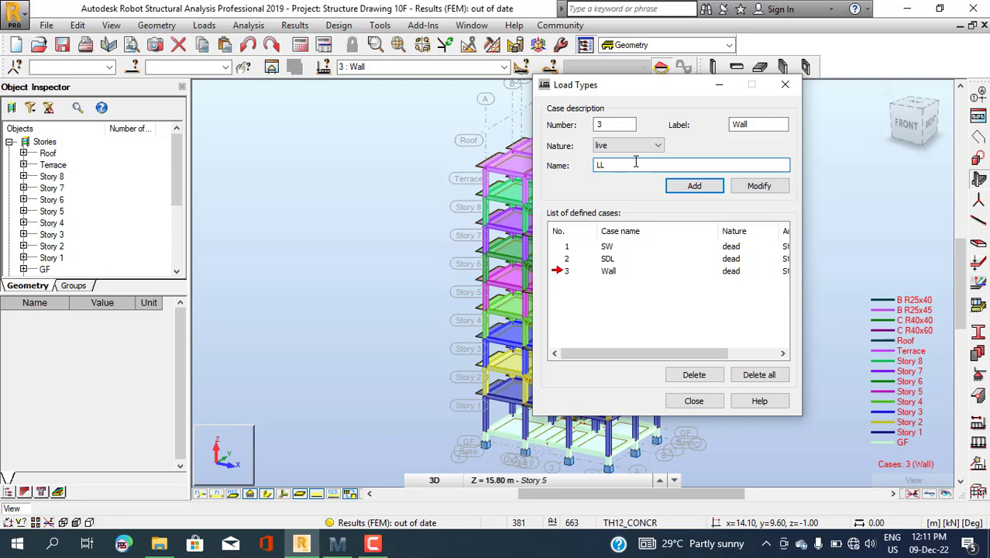
text(on Fl)
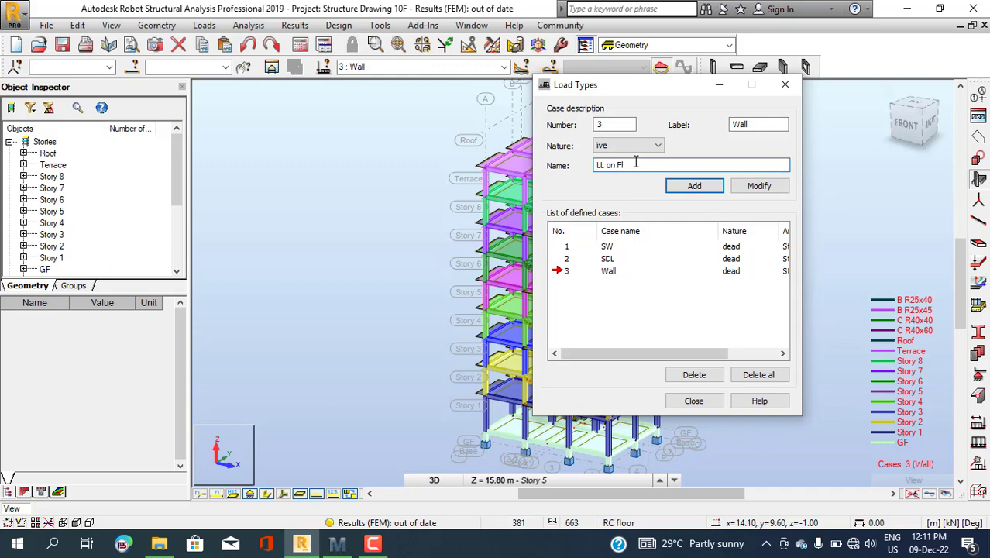
text(oor)
- Copy the name LL on Floor into the case's label and add the live case to the list
drag(647, 165, 575, 180)
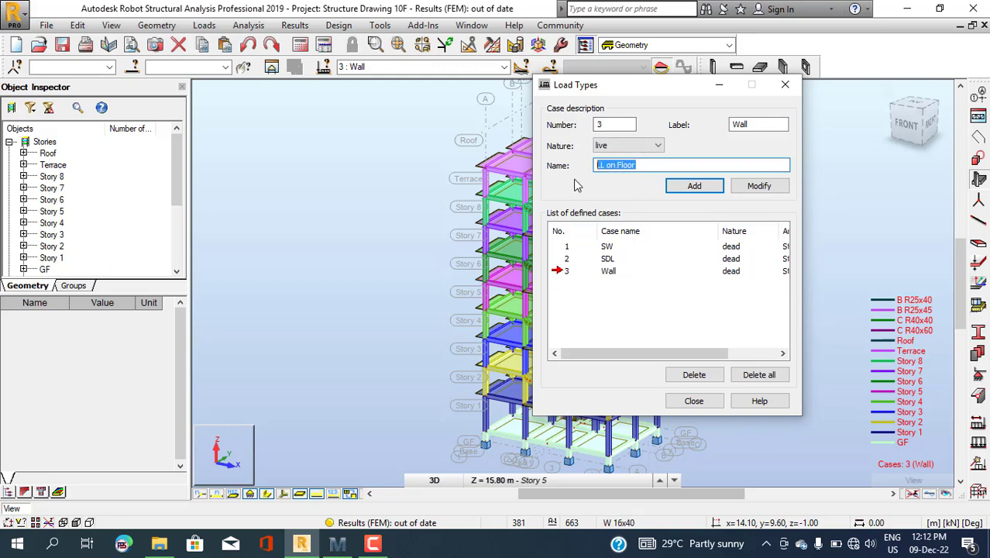
key(ctrl+c)
double_click(753, 124)
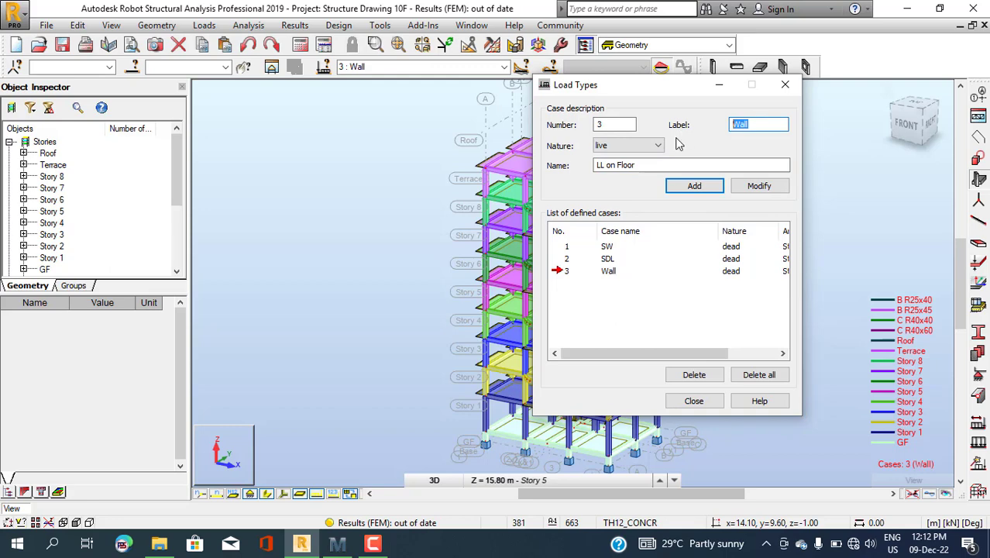
key(ctrl+v)
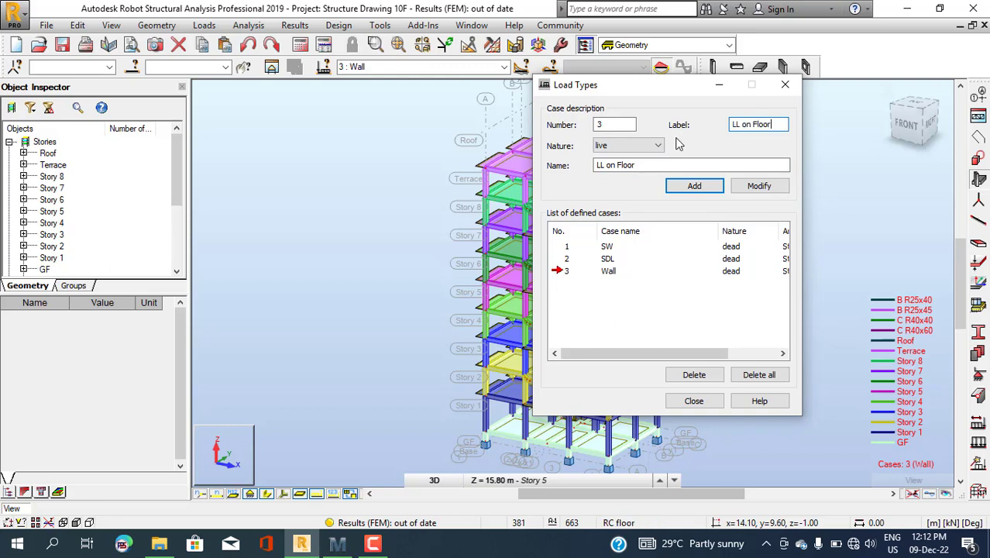
click(705, 192)
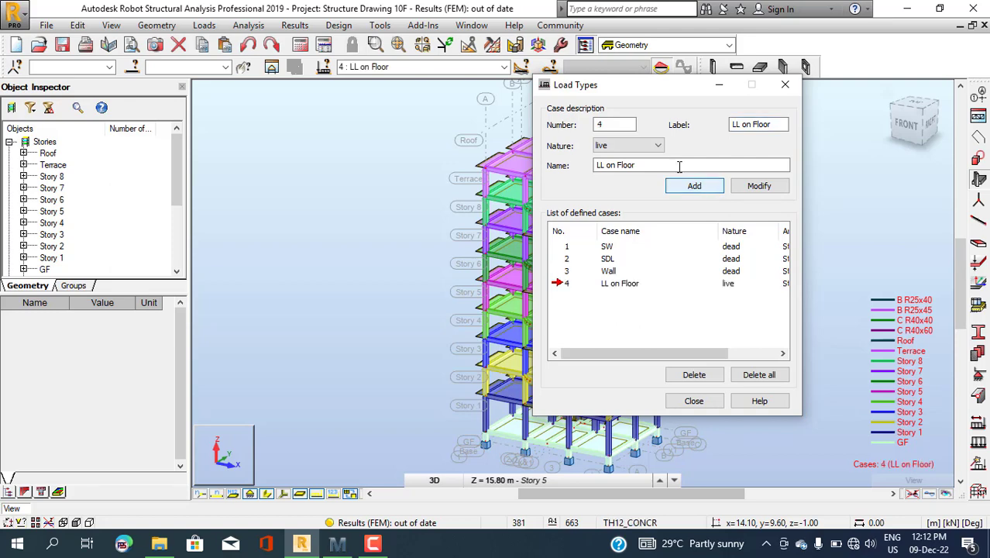
- Add another live load case with the name and label LL on Stair
click(643, 165)
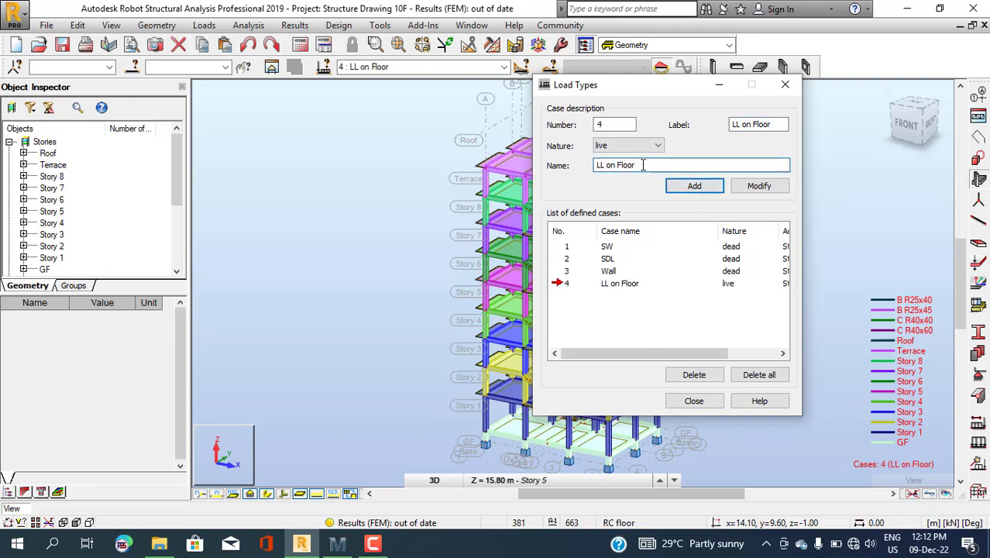
key(BackSpace)
text(i)
drag(634, 164, 605, 166)
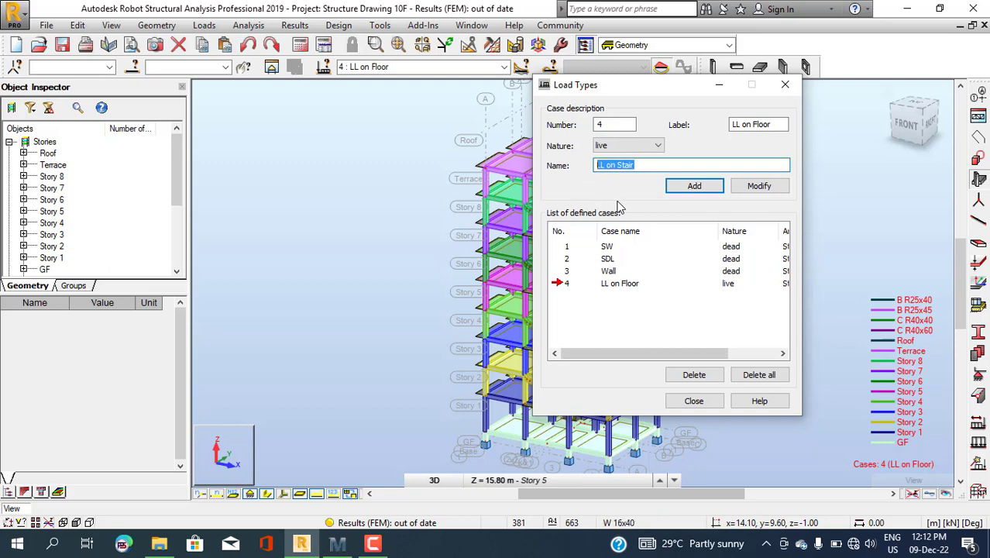
drag(786, 125, 671, 126)
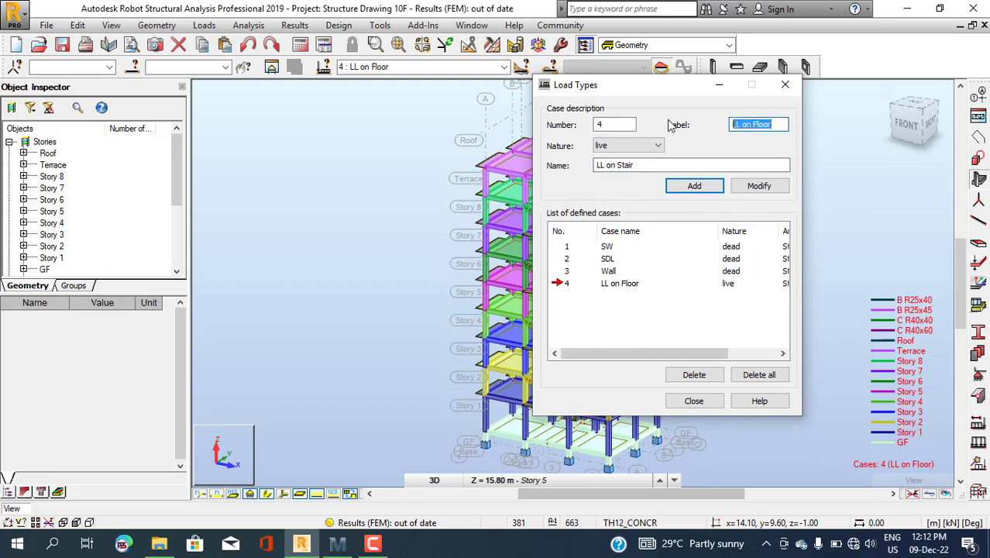
key(ctrl+v)
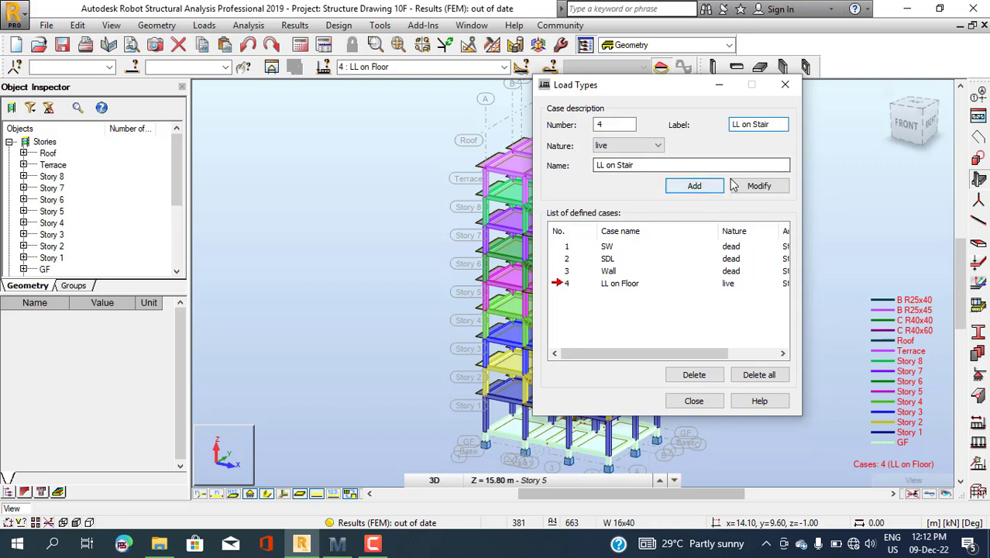
click(710, 189)
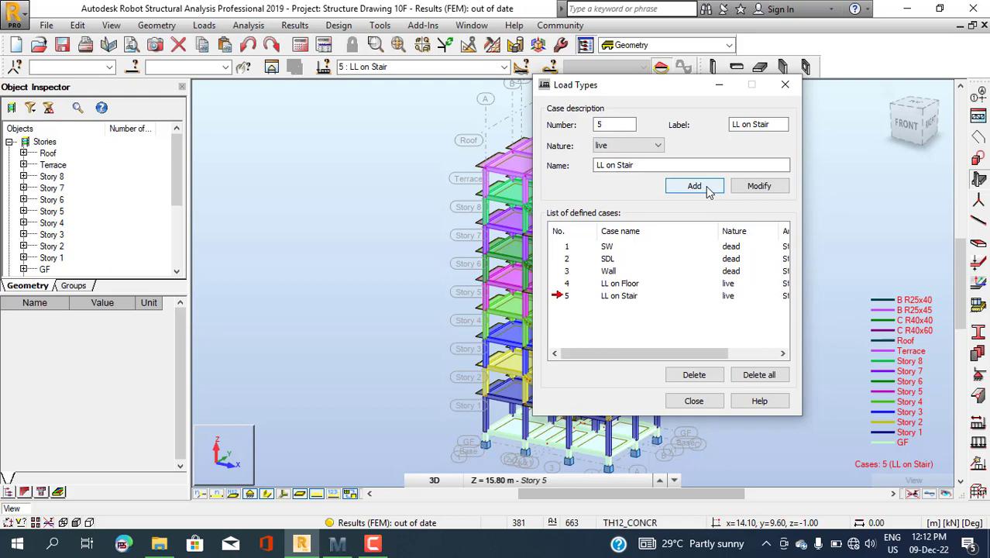
- Add a live load case with the name and label Lr, and finish defining the load cases
click(650, 168)
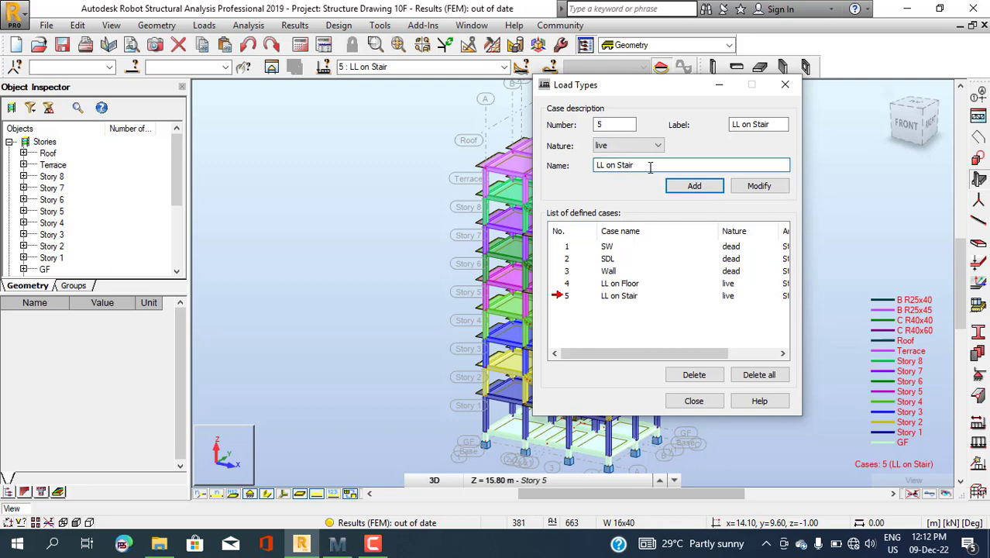
key(BackSpace)
key(BackSpace)
key(BackSpace)
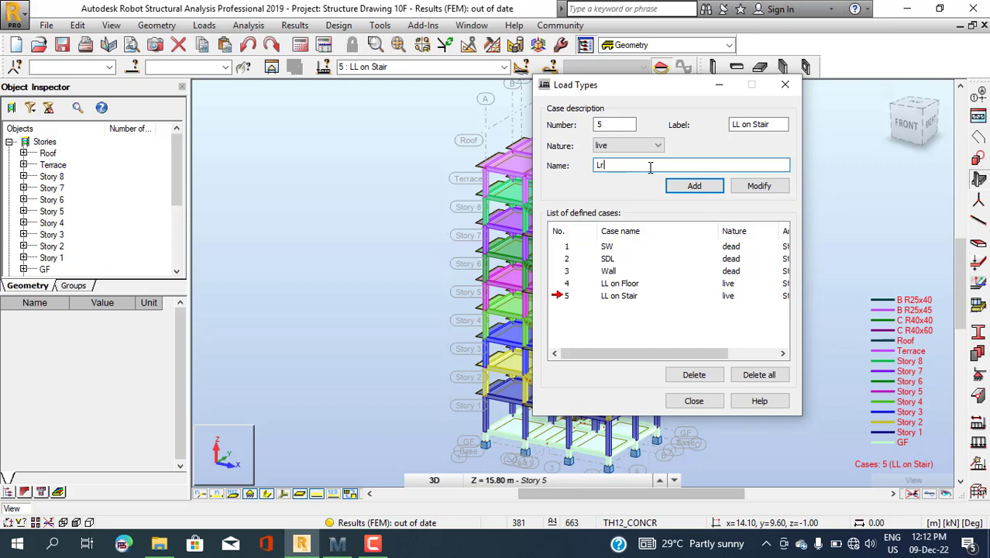
click(775, 124)
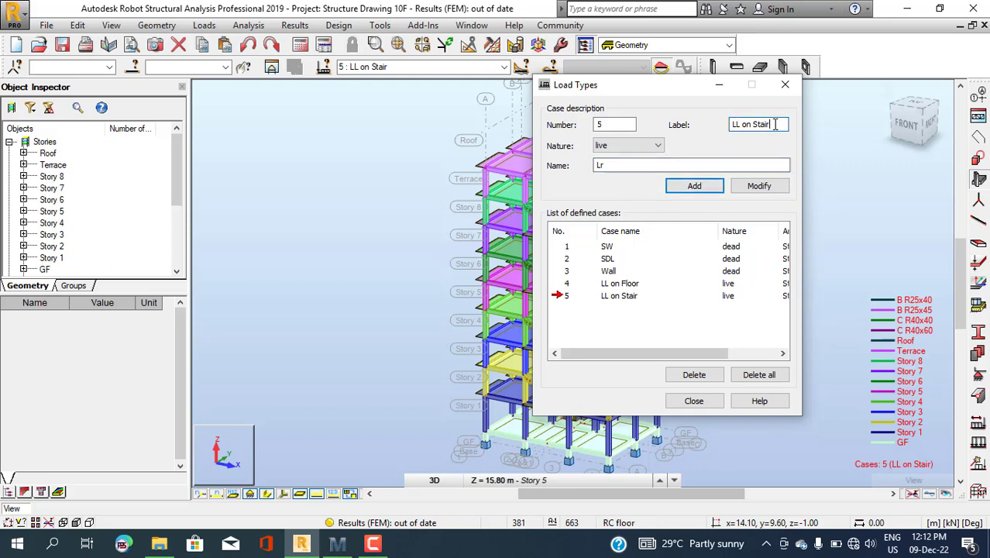
key(BackSpace)
key(BackSpace)
key(BackSpace)
key(BackSpace)
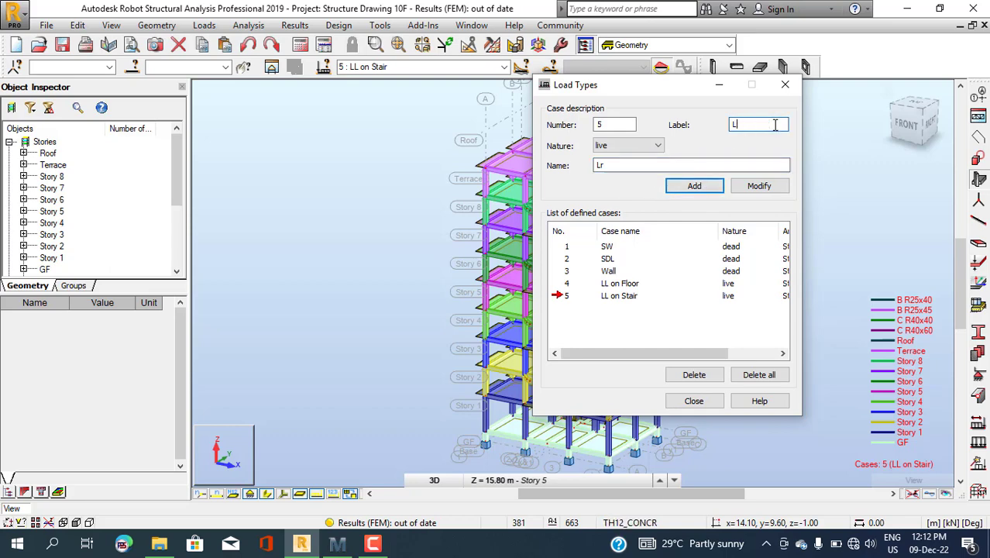
double_click(612, 165)
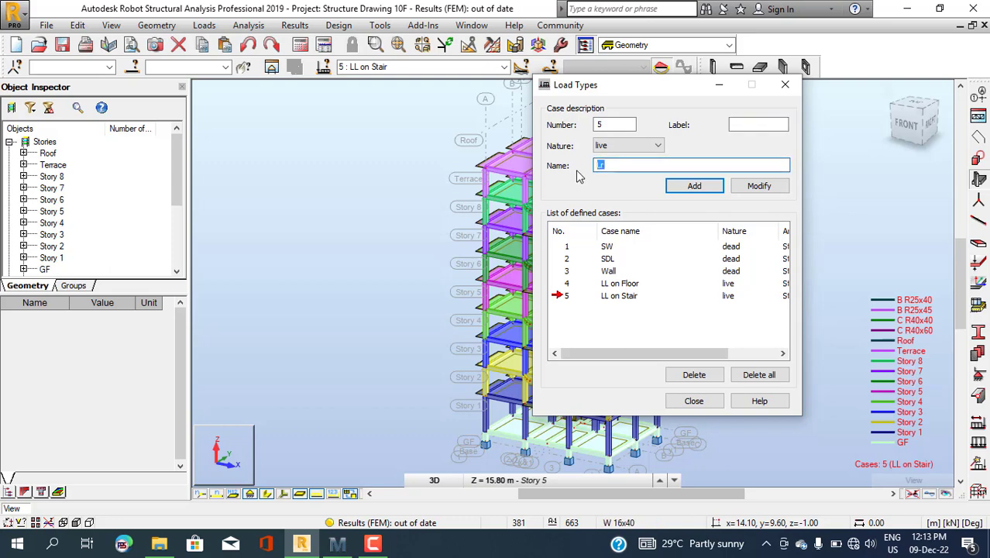
click(741, 126)
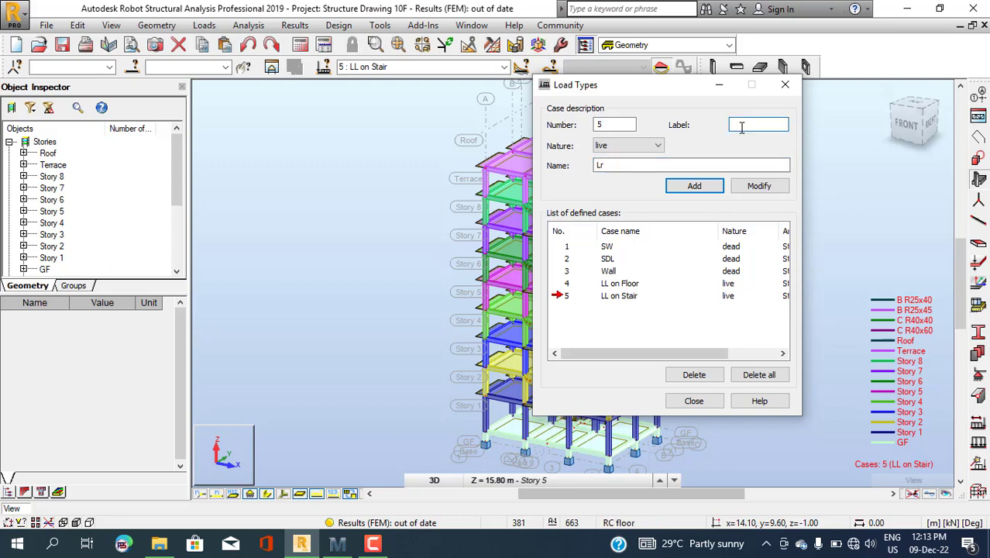
click(646, 164)
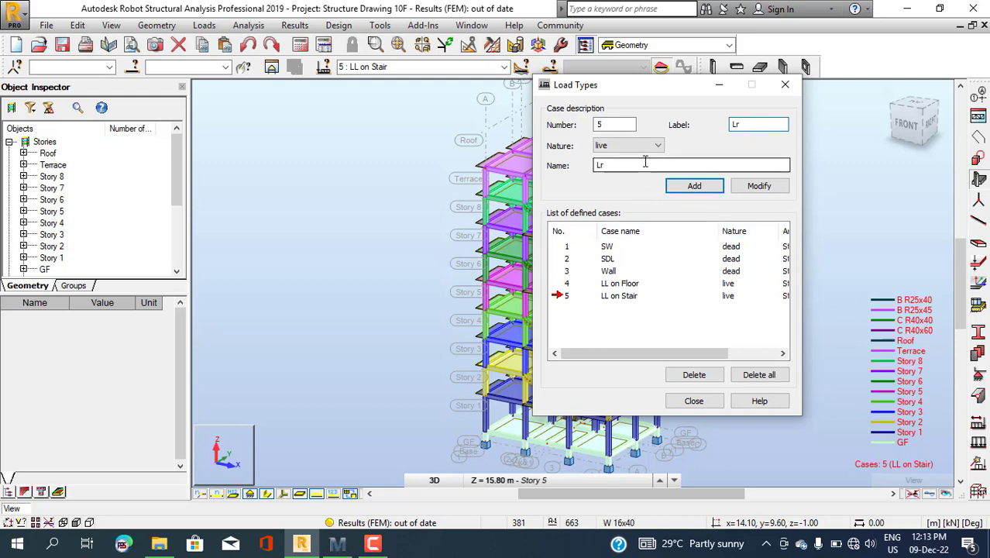
click(711, 190)
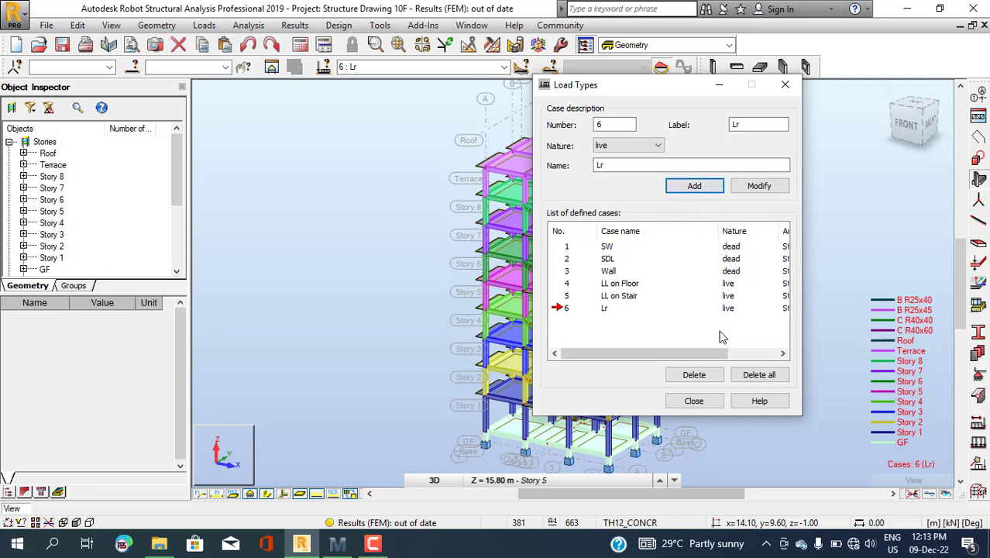
click(711, 405)
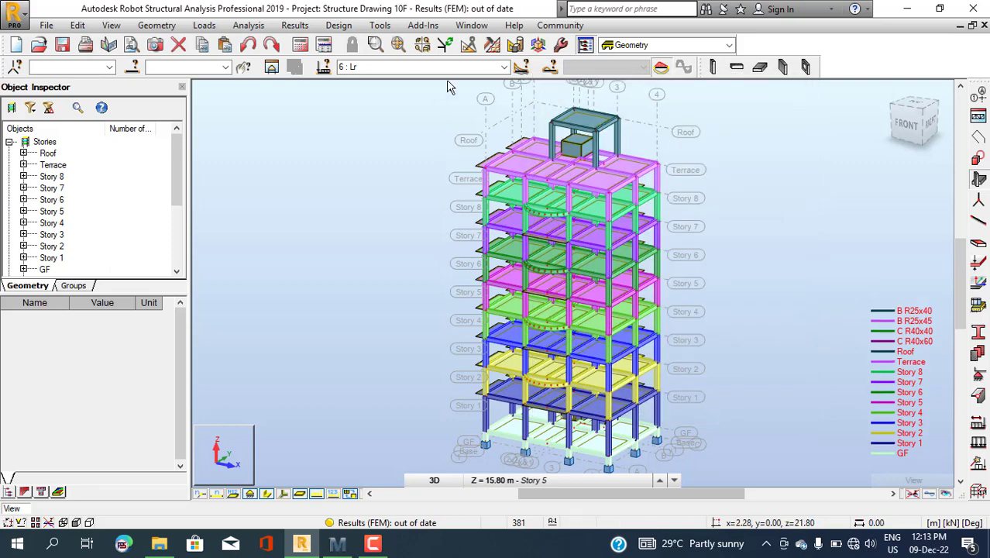
- Check the available load cases and make case 1, SW, the active one
click(504, 67)
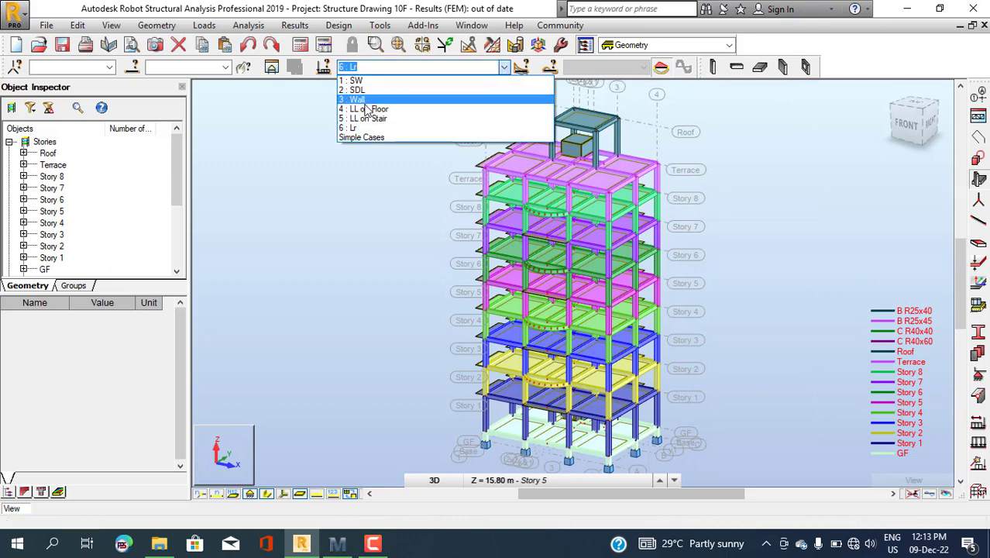
click(506, 68)
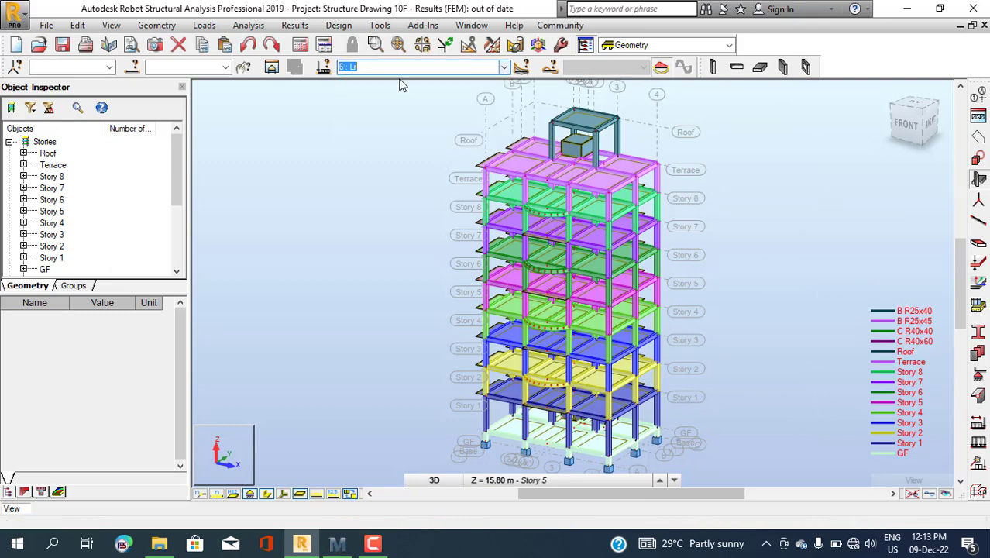
click(503, 67)
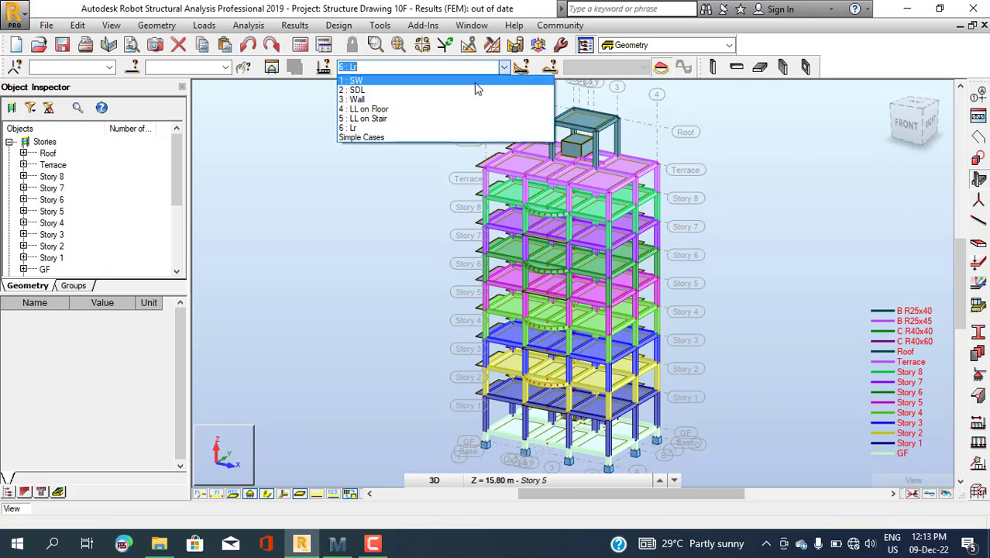
click(380, 80)
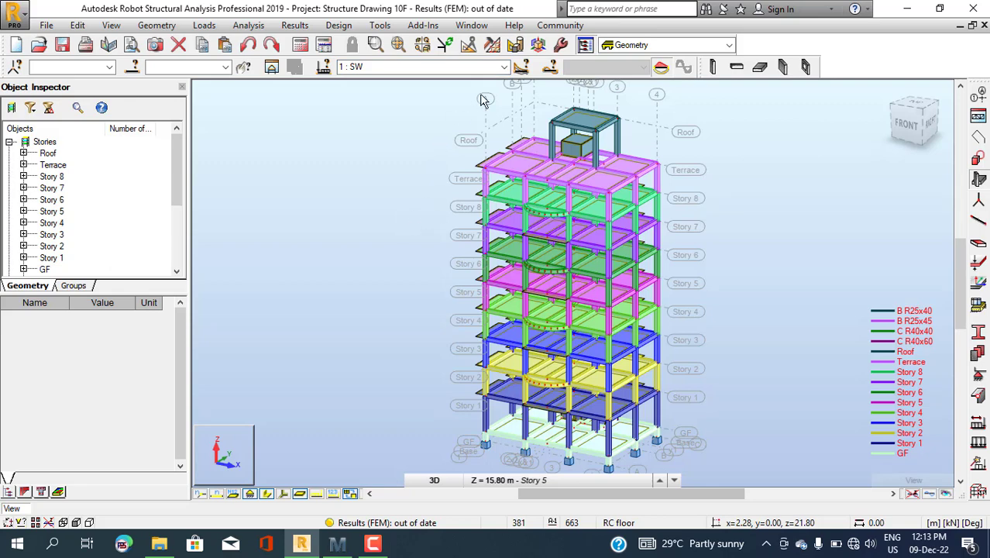
- Reopen the load case definitions to review the SW case on the model, and close them again
click(205, 26)
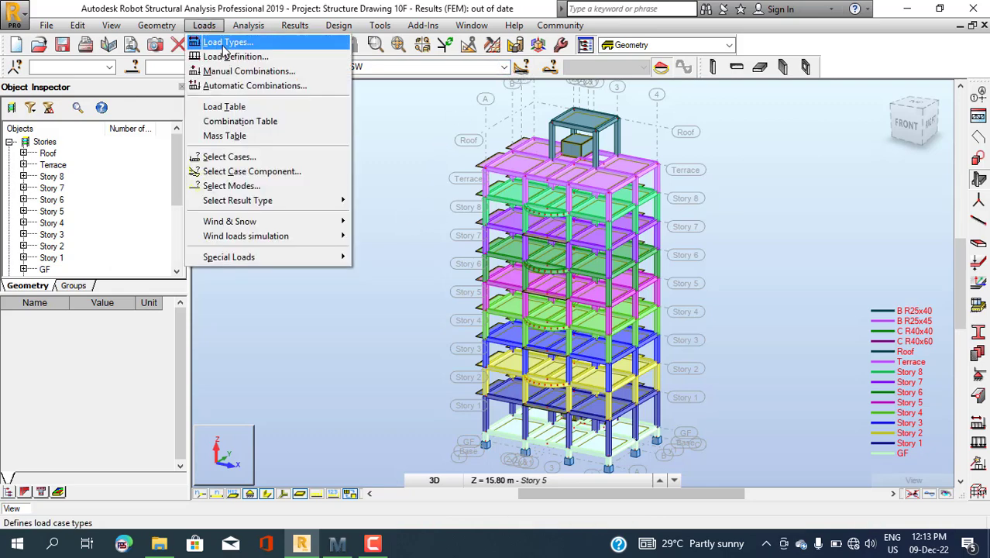
click(225, 44)
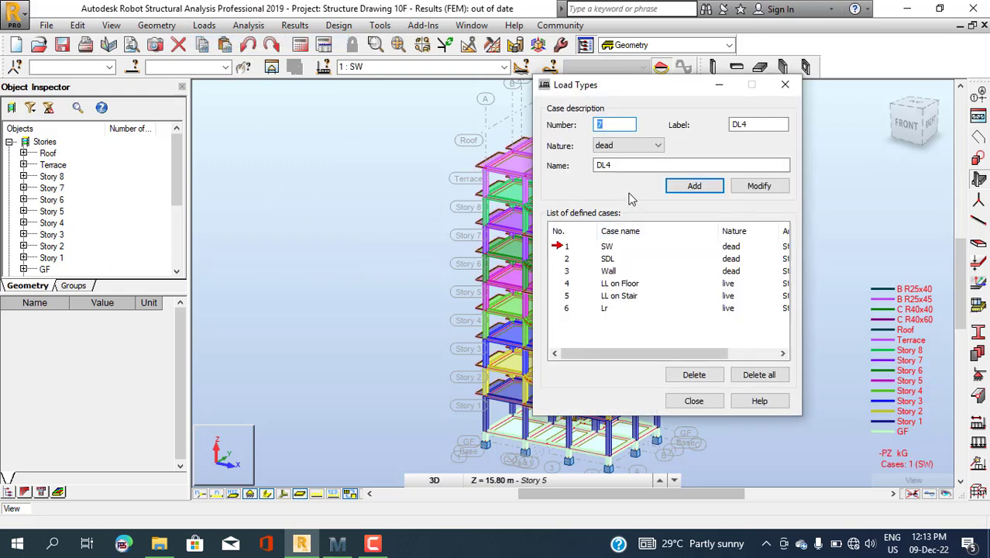
drag(646, 86, 725, 96)
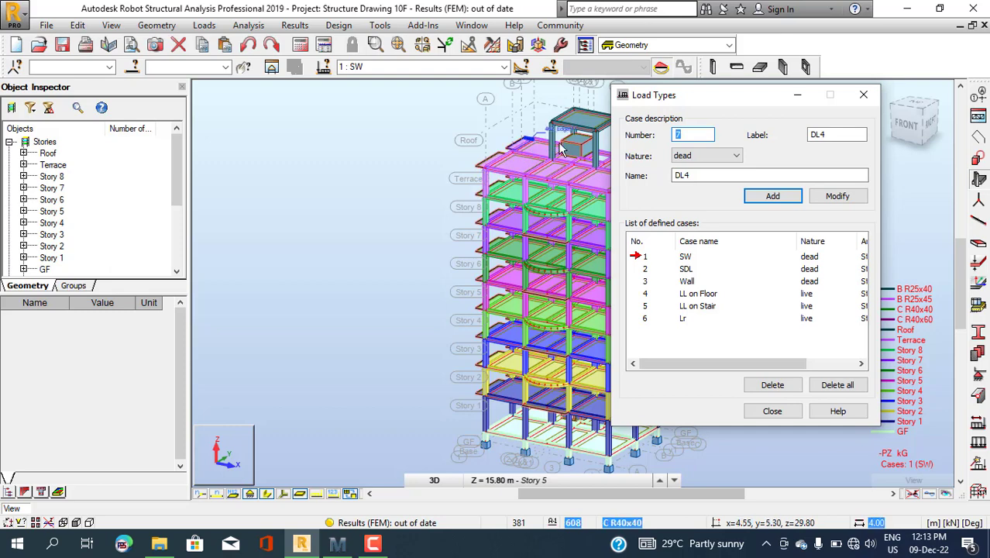
click(789, 411)
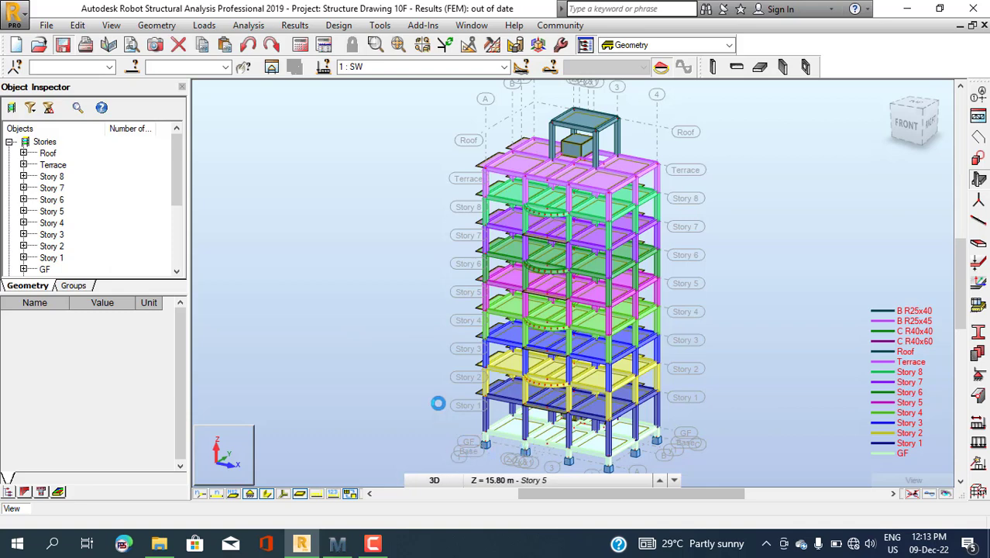
- Show the structure in the 2D XY plan at the GF level, Z = 0.00 m
click(435, 480)
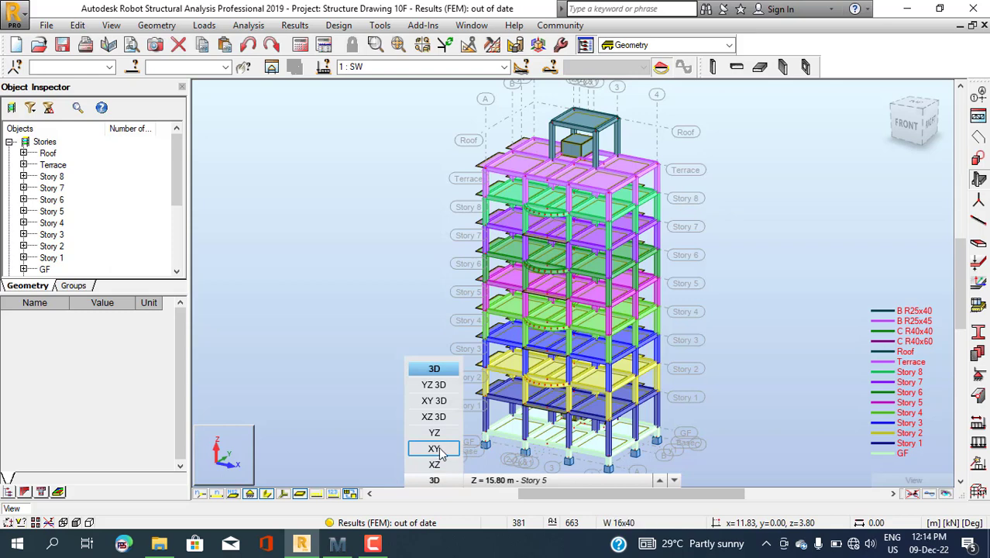
click(435, 448)
click(538, 480)
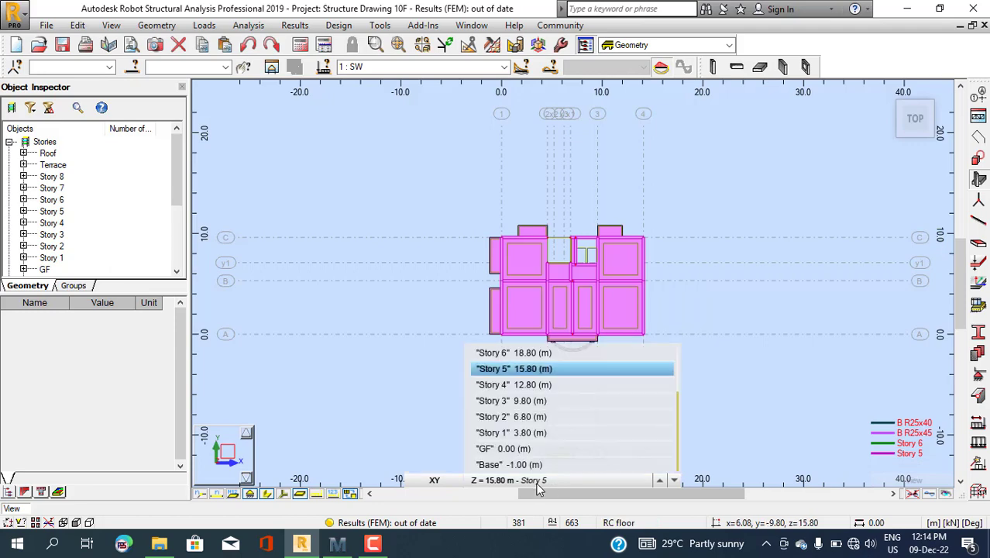
click(522, 449)
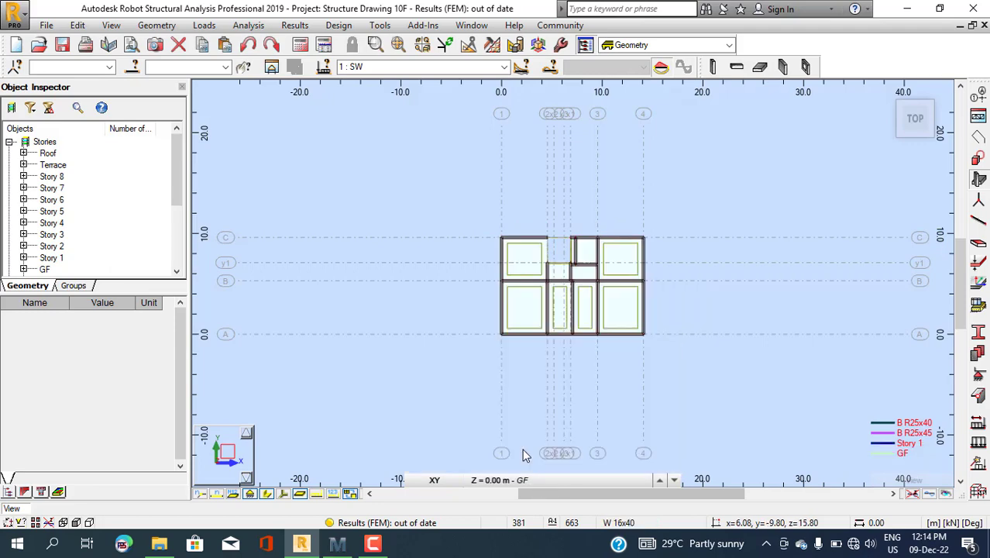
- Select the GF floor panels between axes 1–2 and B–C, between 2–x1 and B–y1, and beside axis 3 between y1 and C
scroll(671, 274, up, 6)
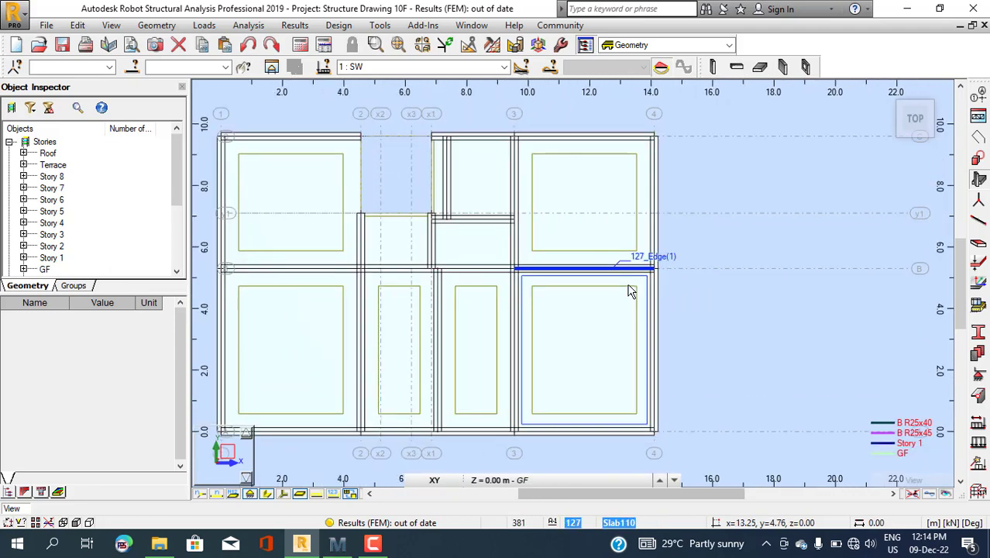
scroll(585, 310, down, 2)
scroll(570, 345, up, 1)
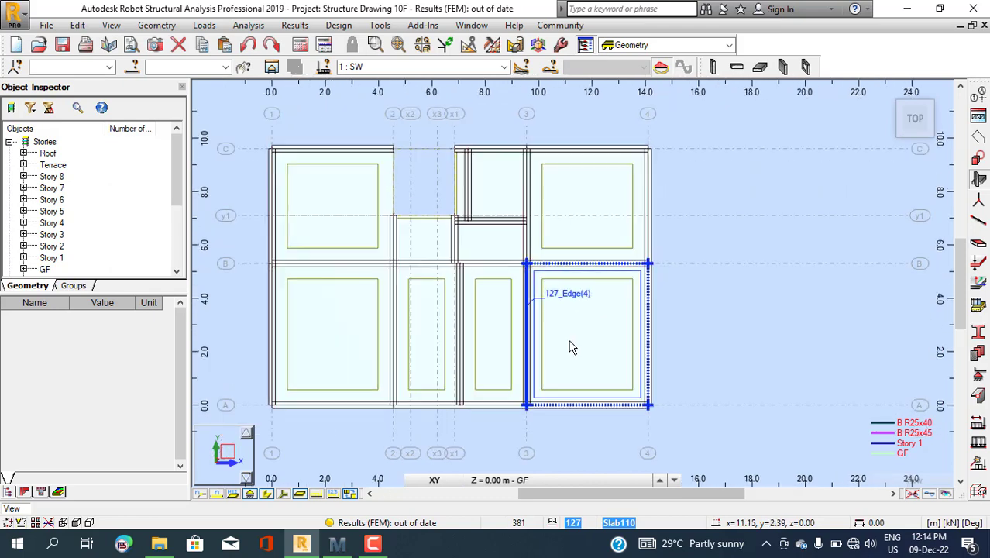
click(326, 205)
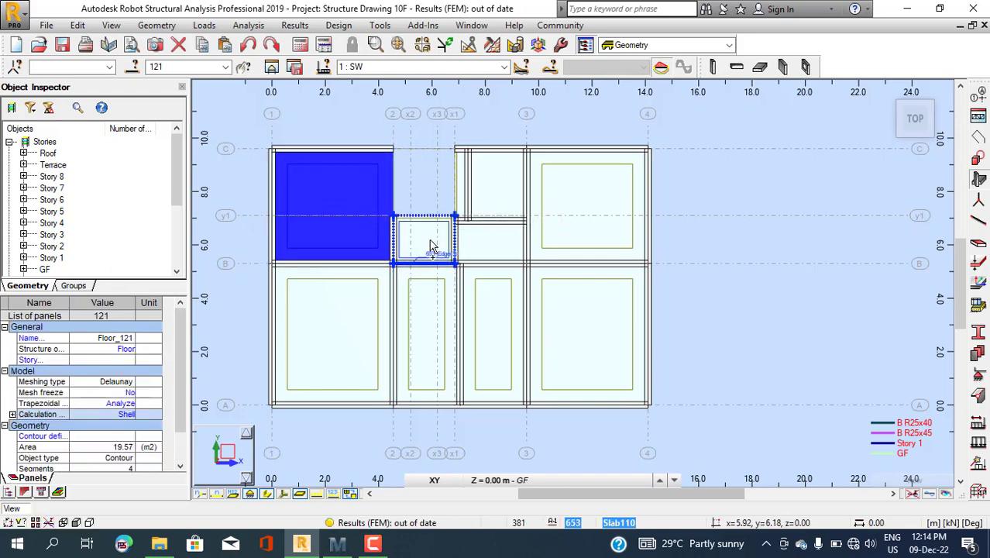
ctrl+click(432, 245)
ctrl+click(494, 200)
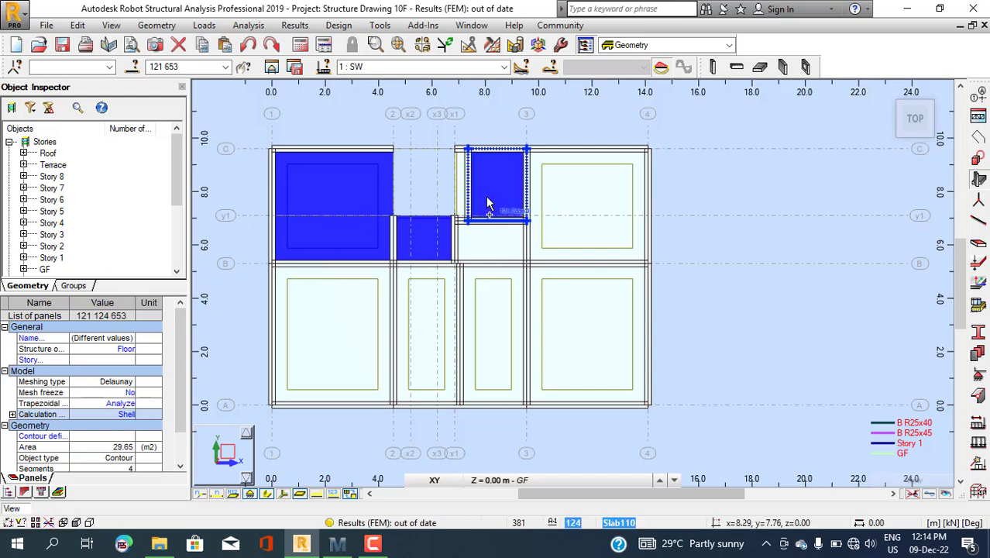